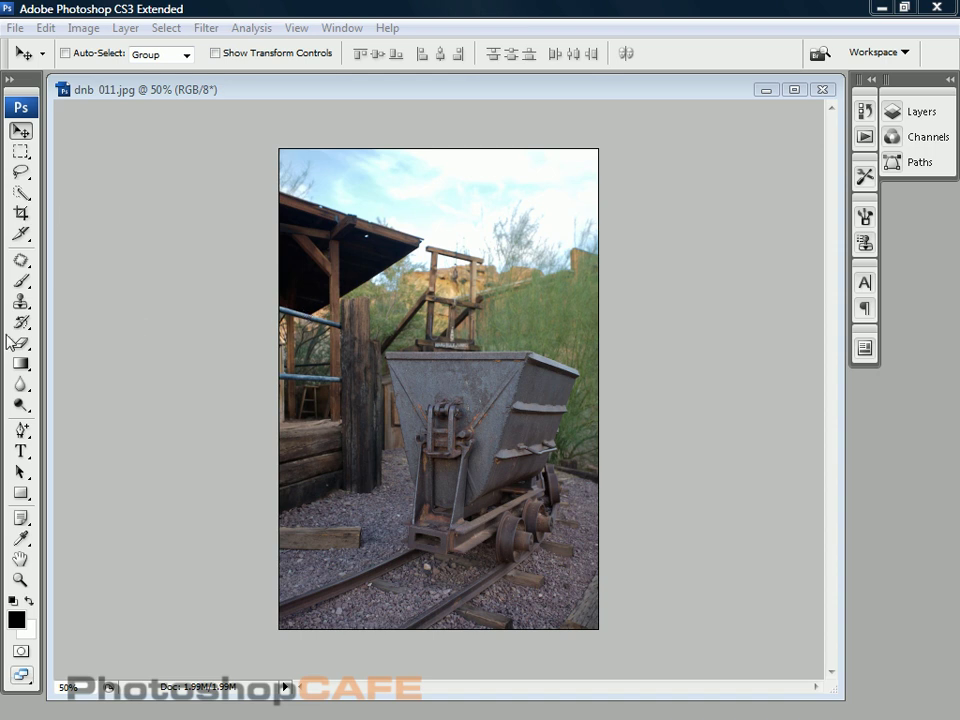
# - Leave the dodge/burn/sponge tool group and switch to the Move Tool
pyautogui.click(20, 406)
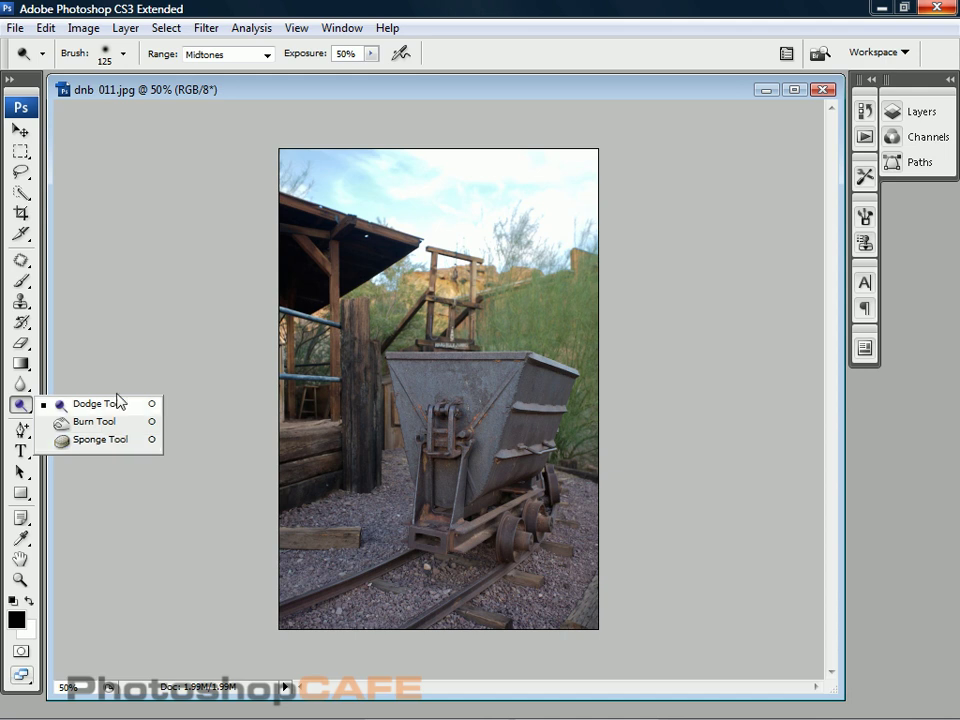
pyautogui.click(20, 130)
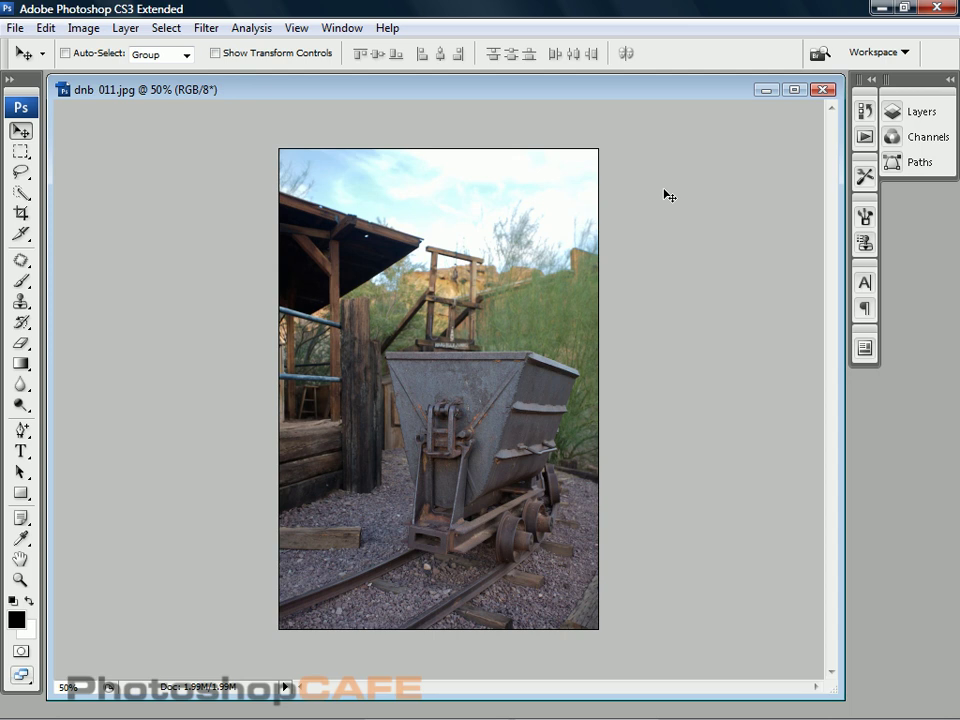
# - Create a layer named 'dodging' in Overlay mode, filled with 50% neutral gray
pyautogui.click(913, 116)
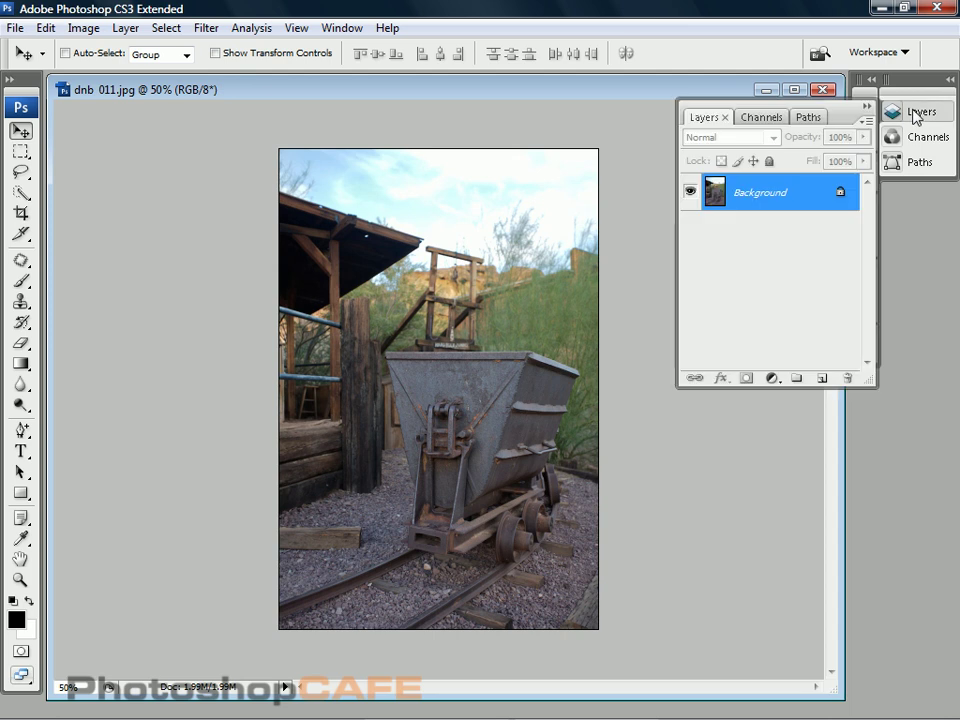
pyautogui.keyDown('alt'); pyautogui.click(822, 379); pyautogui.keyUp('alt')
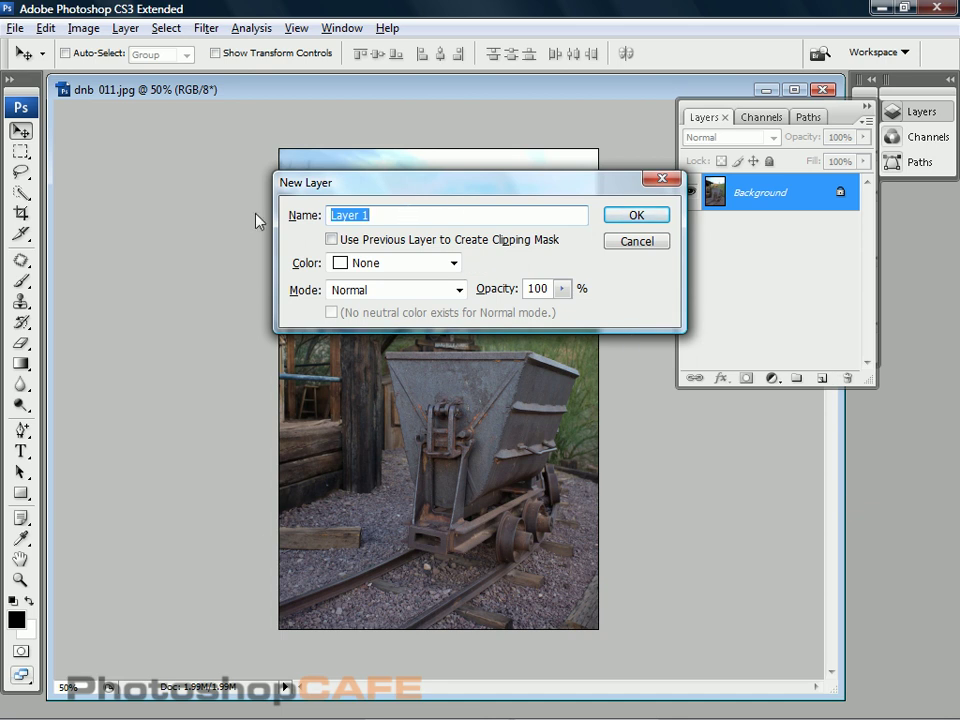
pyautogui.write('dodging')
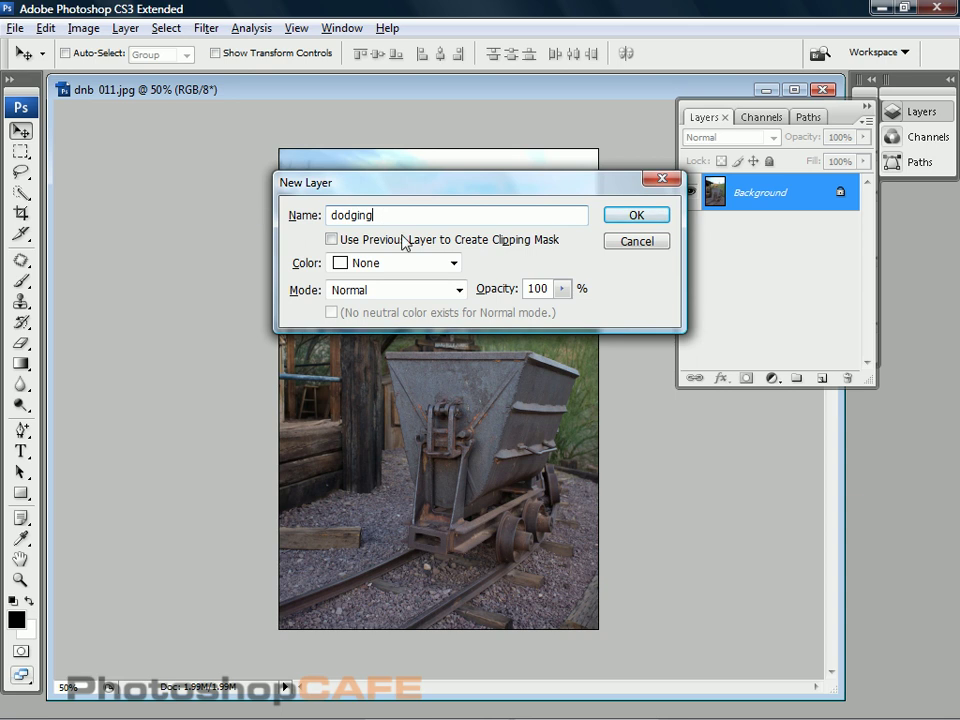
pyautogui.click(428, 290)
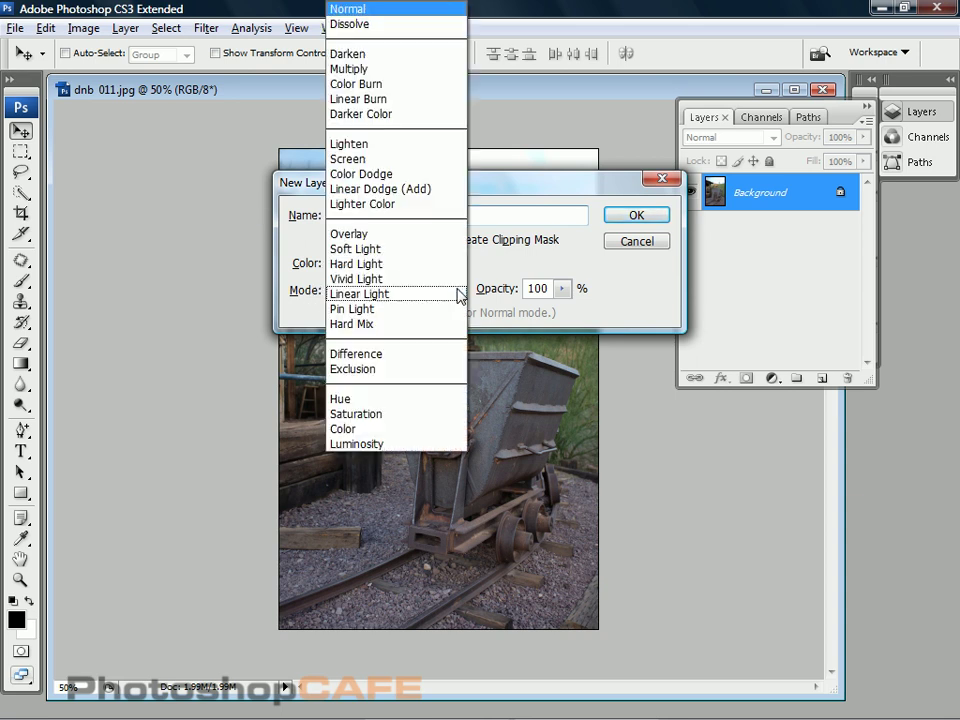
pyautogui.click(373, 236)
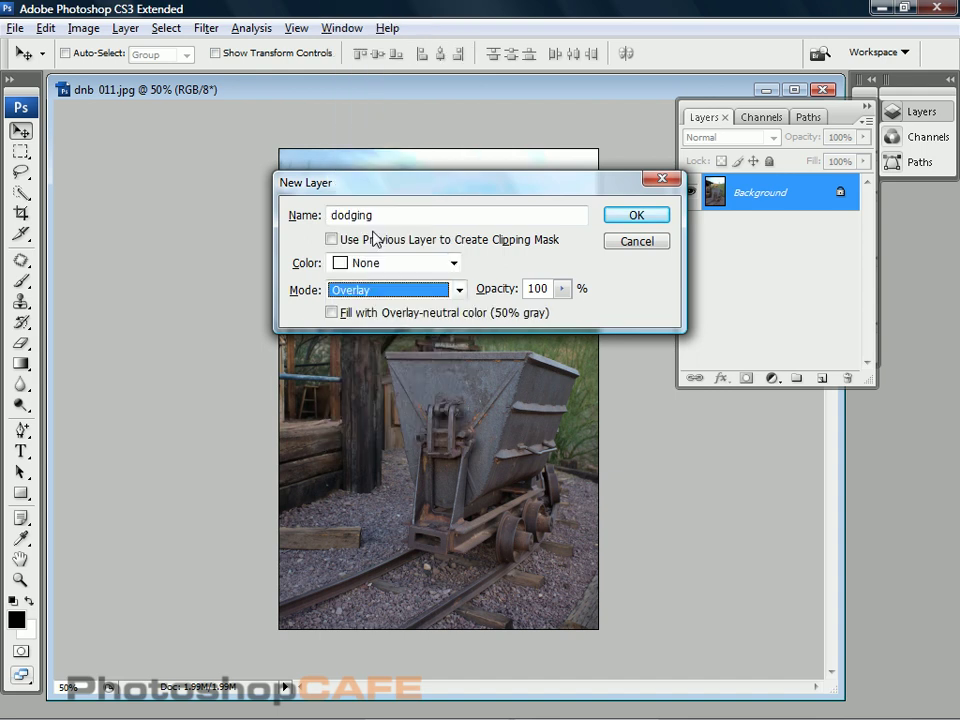
pyautogui.click(333, 314)
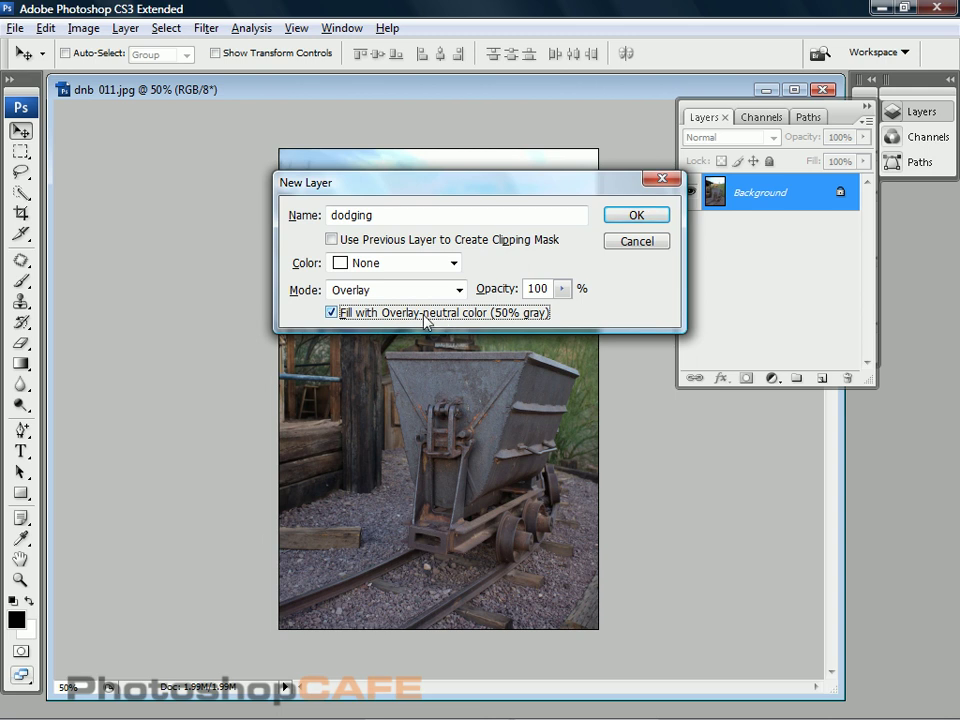
pyautogui.click(641, 225)
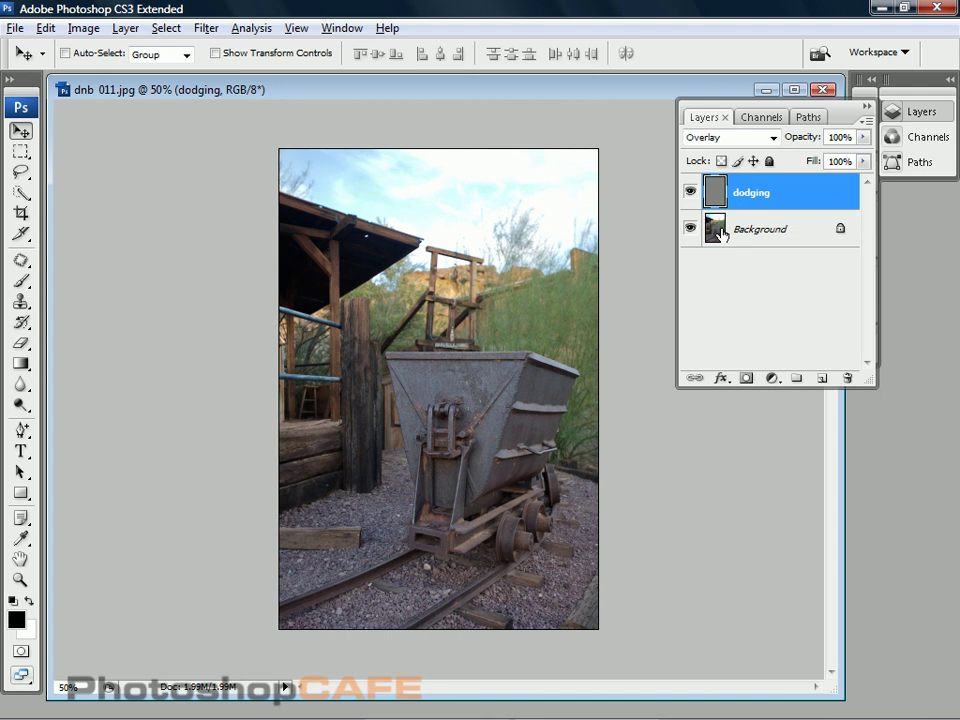
# - Create a layer named 'burn' in Overlay mode, filled with 50% neutral gray
pyautogui.keyDown('alt'); pyautogui.click(819, 381); pyautogui.keyUp('alt')
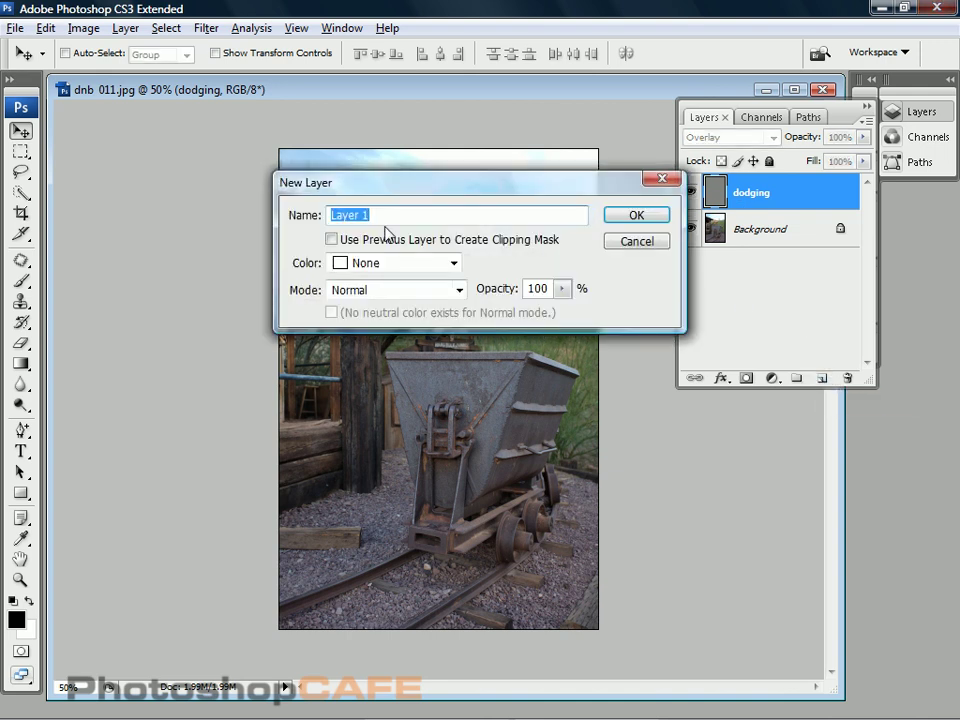
pyautogui.write('burn')
pyautogui.click(366, 291)
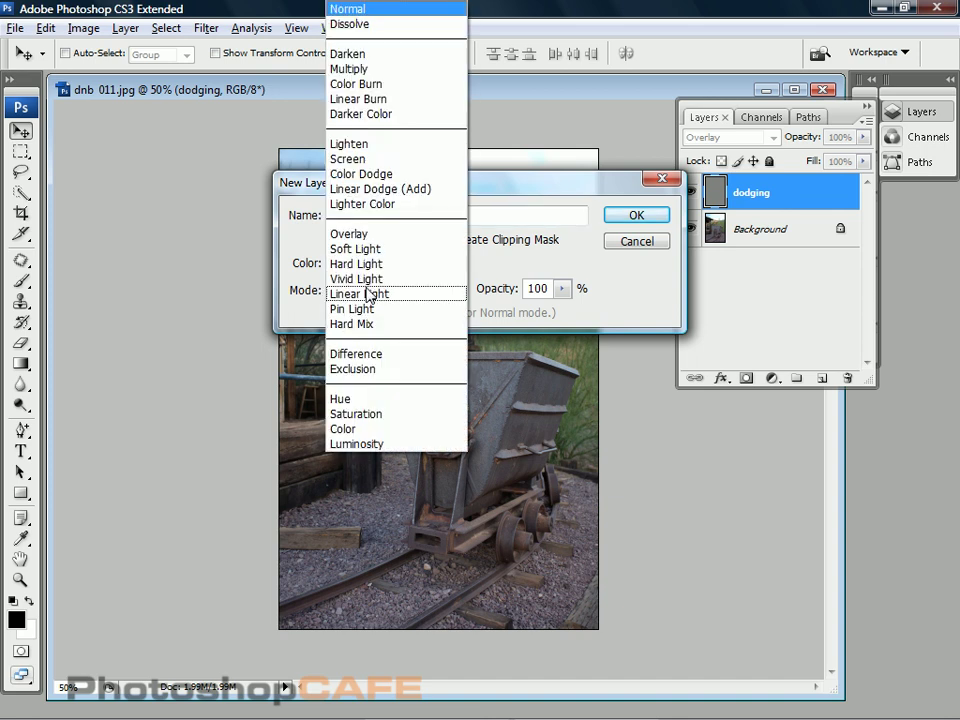
pyautogui.click(372, 233)
pyautogui.click(332, 313)
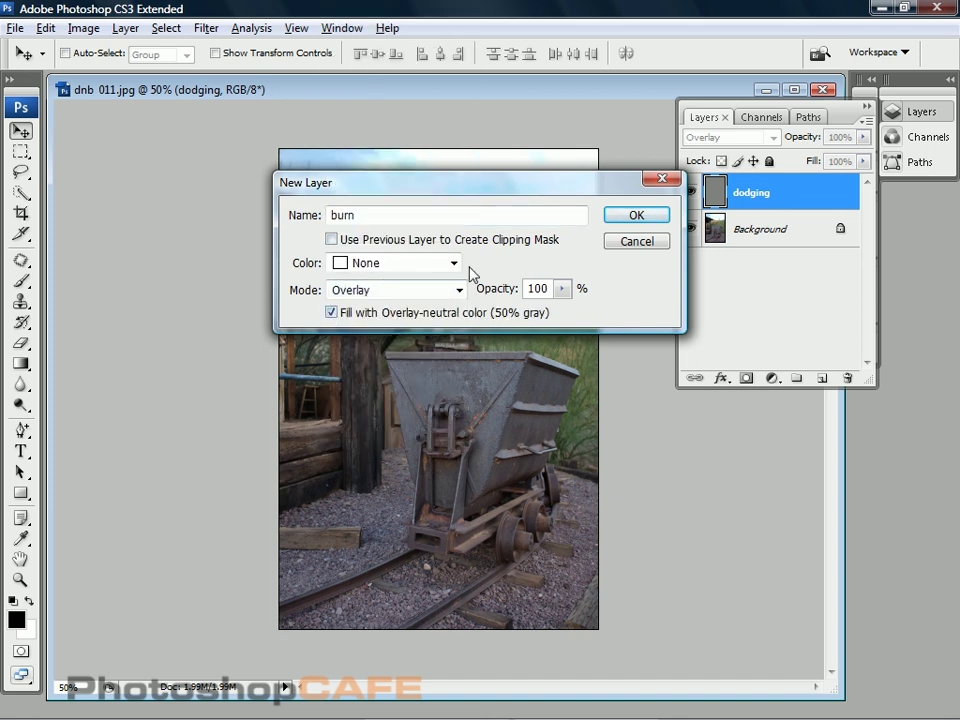
pyautogui.click(627, 218)
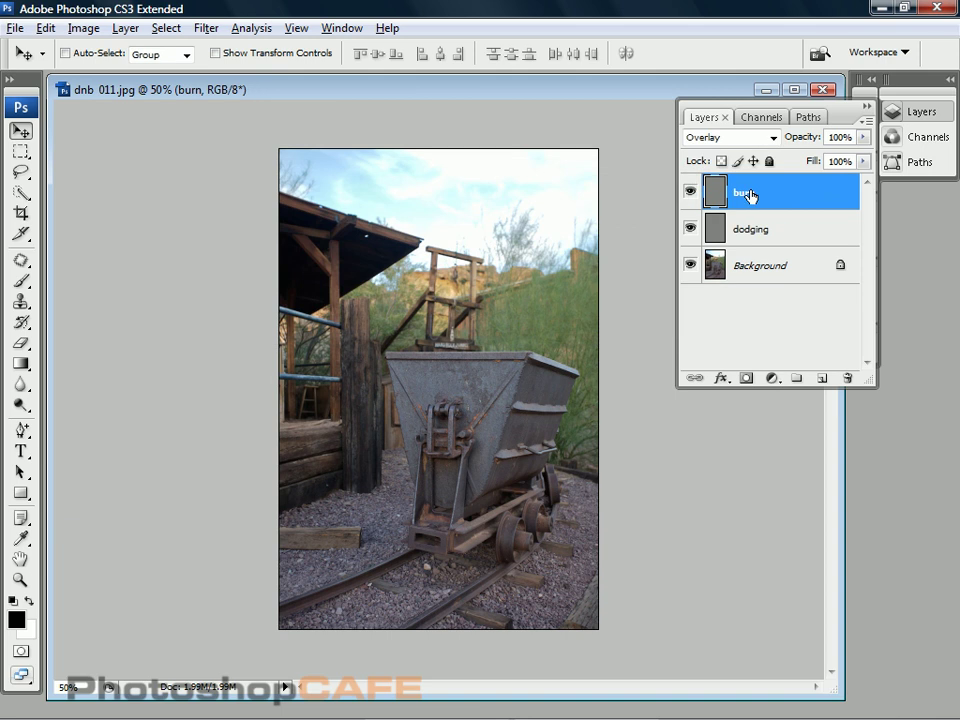
# - Add an empty new layer on top and rename it 'satch'
pyautogui.click(821, 379)
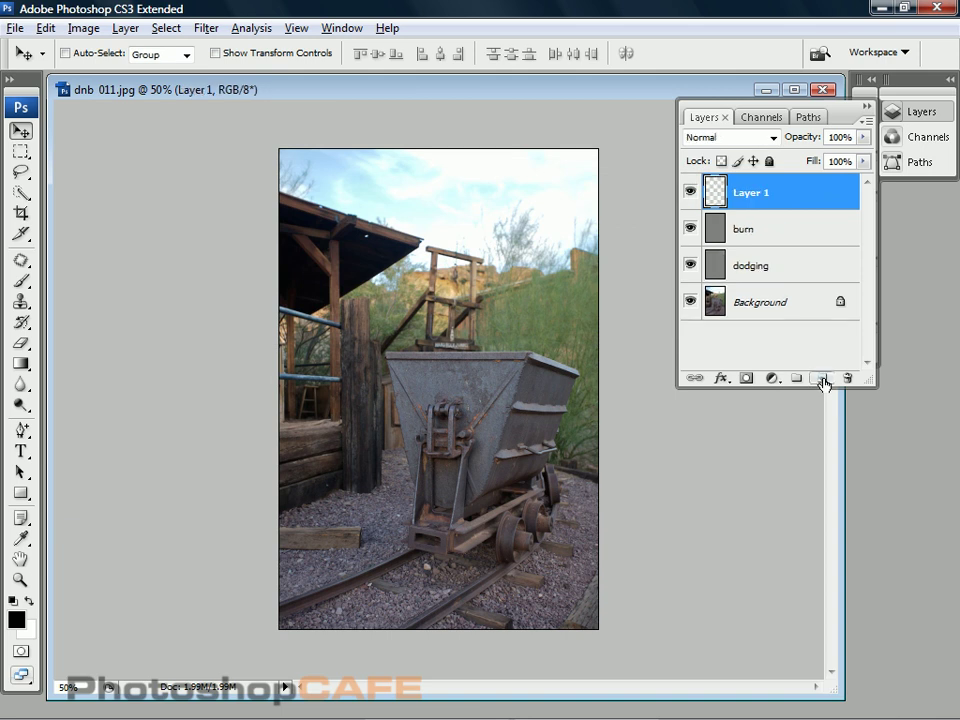
pyautogui.doubleClick(751, 193)
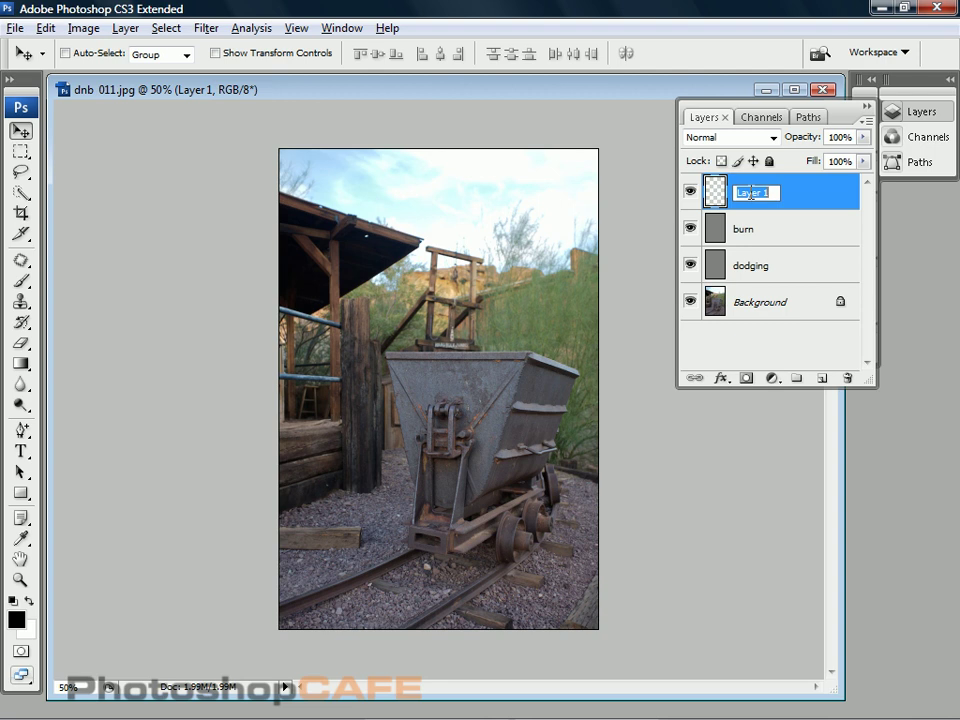
pyautogui.write('satch')
pyautogui.press('Return')
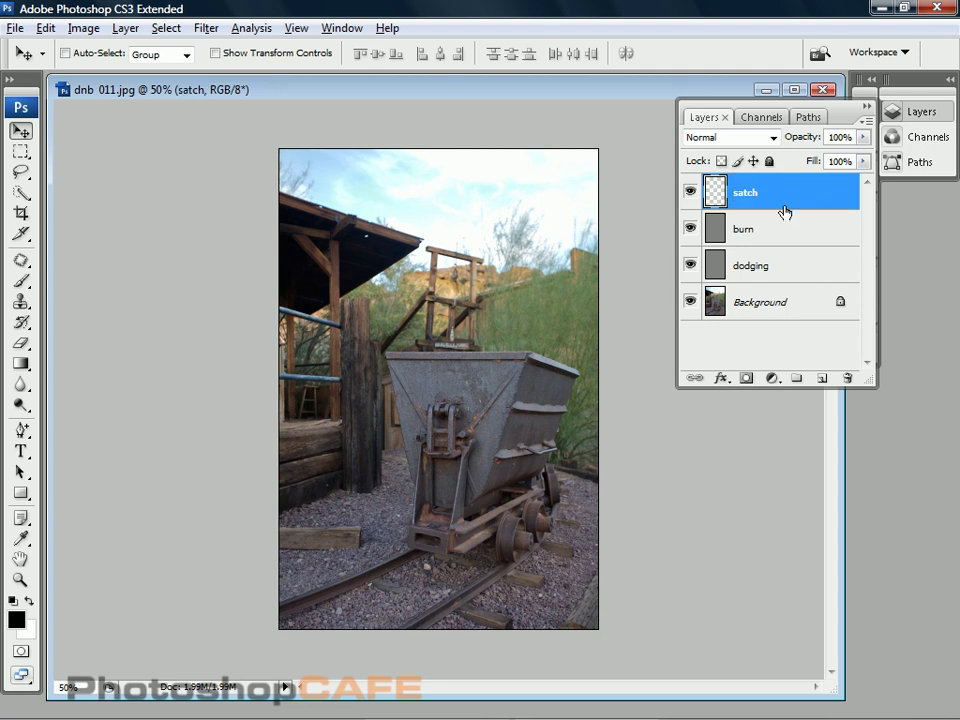
# - On the burn layer, set the Brush to a soft 200 px tip at 17% opacity
pyautogui.click(772, 229)
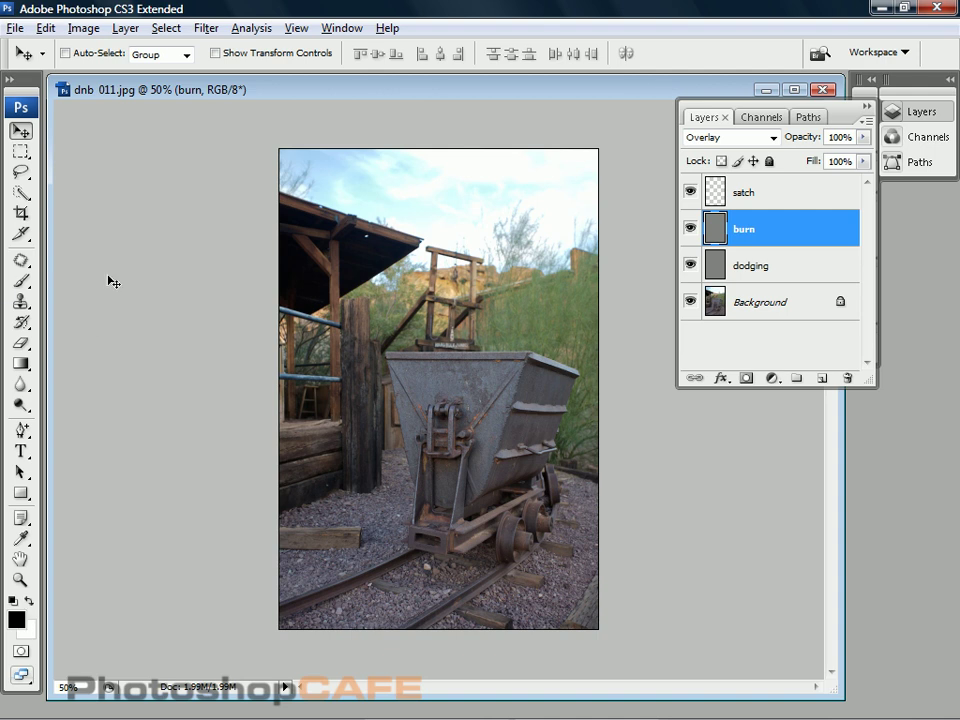
pyautogui.click(21, 281)
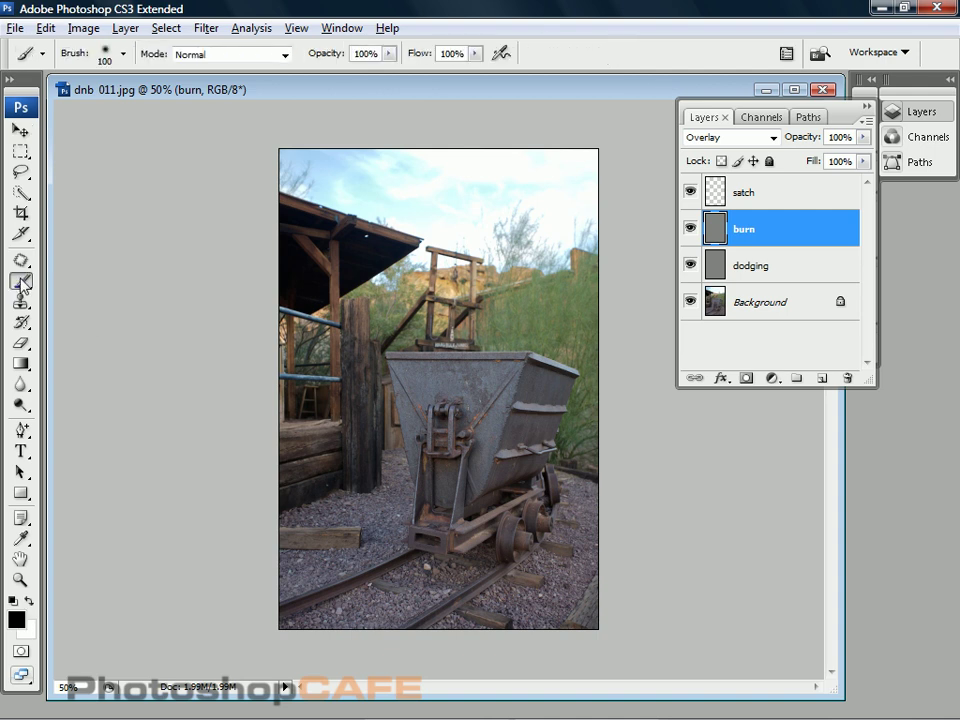
pyautogui.click(122, 54)
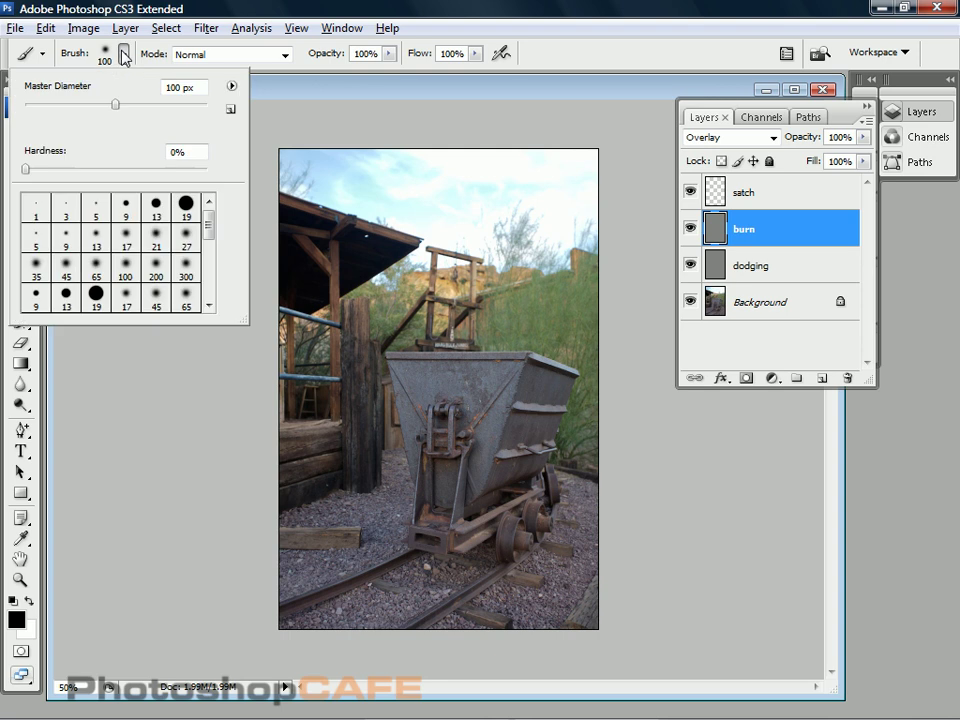
pyautogui.click(155, 268)
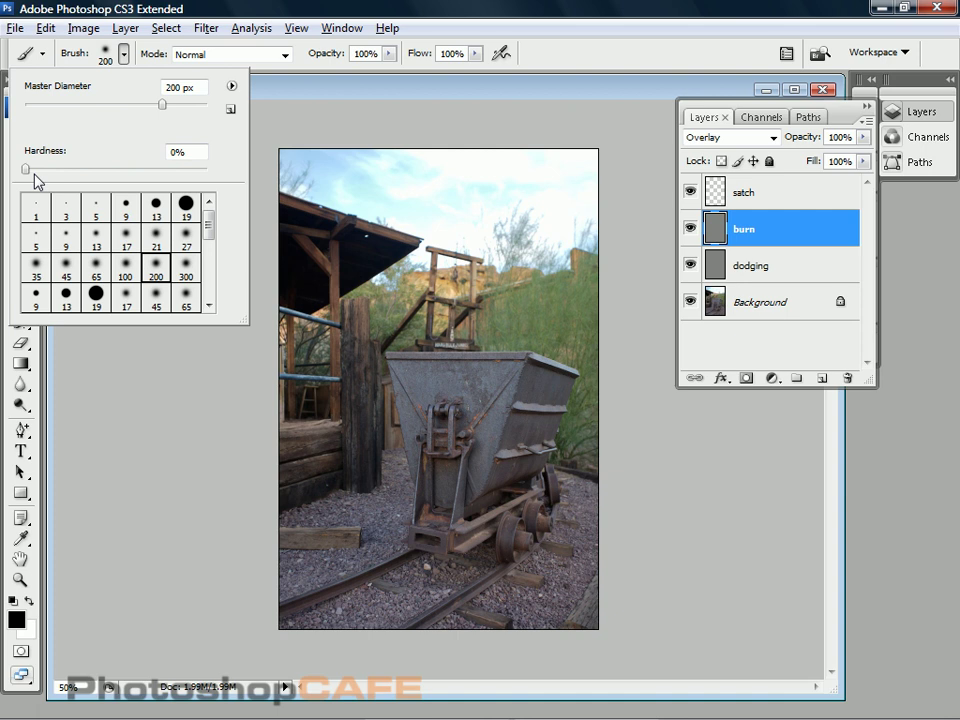
pyautogui.click(300, 60)
pyautogui.moveTo(392, 56); pyautogui.dragTo(311, 70)
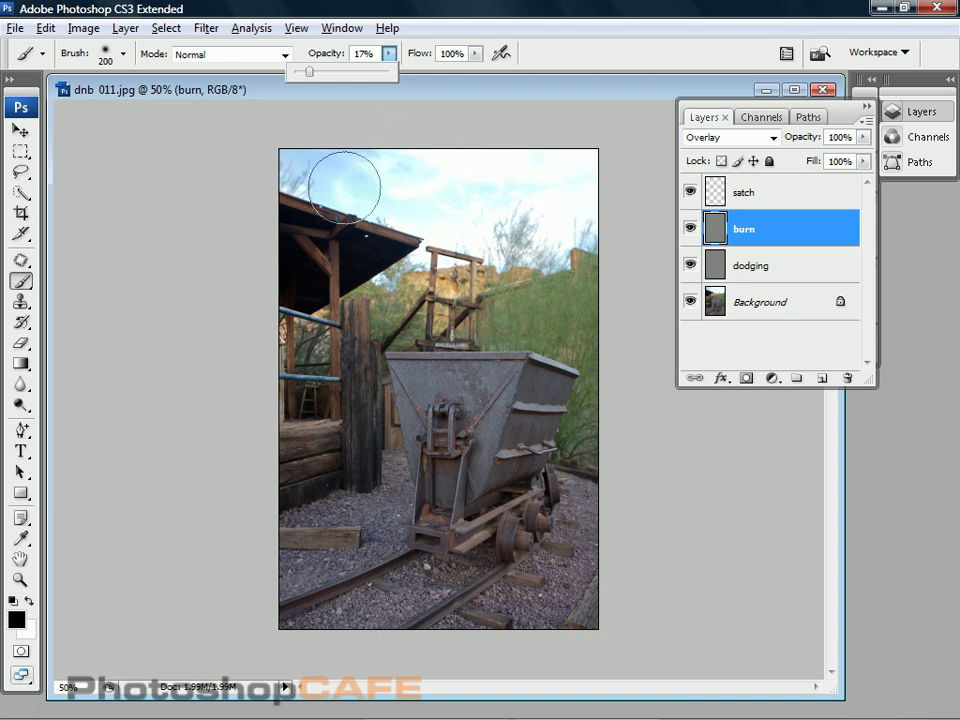
# - Burn the bottom strip, right-edge grass, hillside and gravel, then toggle the burn layer to compare
pyautogui.click(291, 155)
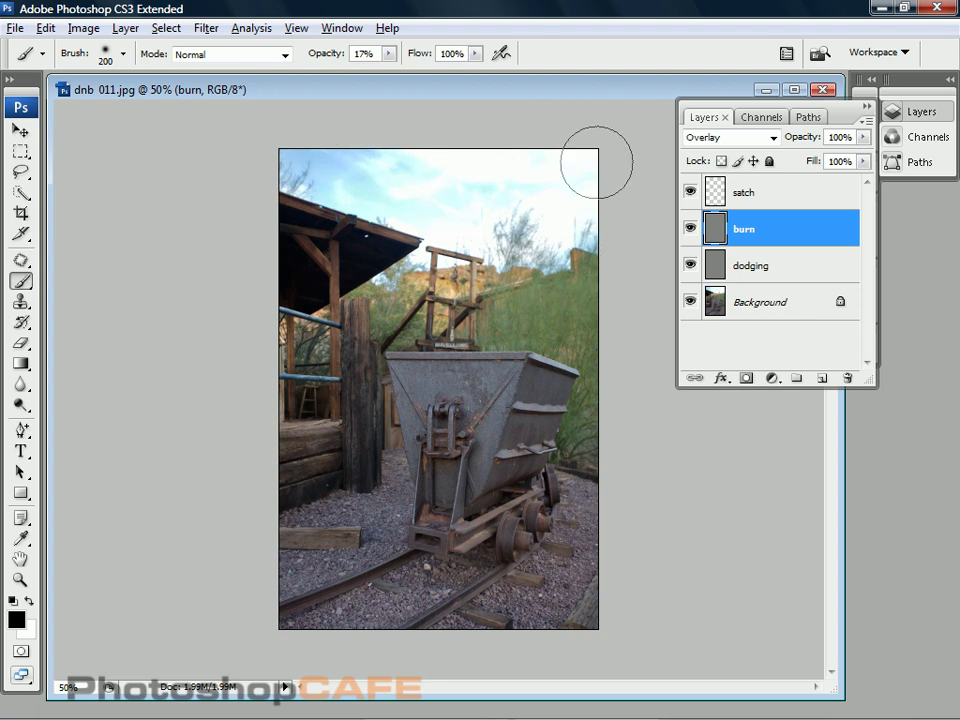
pyautogui.moveTo(282, 166)
pyautogui.mouseDown()
pyautogui.moveTo(431, 147)
pyautogui.moveTo(579, 148)
pyautogui.moveTo(318, 182)
pyautogui.moveTo(574, 194)
pyautogui.moveTo(381, 226)
pyautogui.moveTo(552, 210)
pyautogui.moveTo(247, 217)
pyautogui.moveTo(536, 163)
pyautogui.moveTo(354, 172)
pyautogui.moveTo(454, 152)
pyautogui.moveTo(630, 165)
pyautogui.moveTo(283, 177)
pyautogui.moveTo(330, 161)
pyautogui.moveTo(586, 170)
pyautogui.moveTo(256, 174)
pyautogui.moveTo(451, 158)
pyautogui.moveTo(601, 165)
pyautogui.moveTo(301, 202)
pyautogui.moveTo(578, 223)
pyautogui.moveTo(256, 259)
pyautogui.moveTo(478, 258)
pyautogui.moveTo(457, 286)
pyautogui.moveTo(224, 325)
pyautogui.moveTo(568, 319)
pyautogui.moveTo(276, 305)
pyautogui.moveTo(592, 251)
pyautogui.moveTo(439, 346)
pyautogui.moveTo(388, 352)
pyautogui.moveTo(536, 351)
pyautogui.moveTo(459, 227)
pyautogui.moveTo(318, 159)
pyautogui.moveTo(260, 168)
pyautogui.moveTo(400, 154)
pyautogui.moveTo(592, 155)
pyautogui.moveTo(283, 171)
pyautogui.moveTo(569, 172)
pyautogui.moveTo(242, 209)
pyautogui.moveTo(550, 205)
pyautogui.moveTo(274, 245)
pyautogui.moveTo(279, 378)
pyautogui.mouseUp()
pyautogui.hotkey('ctrl', 'z')
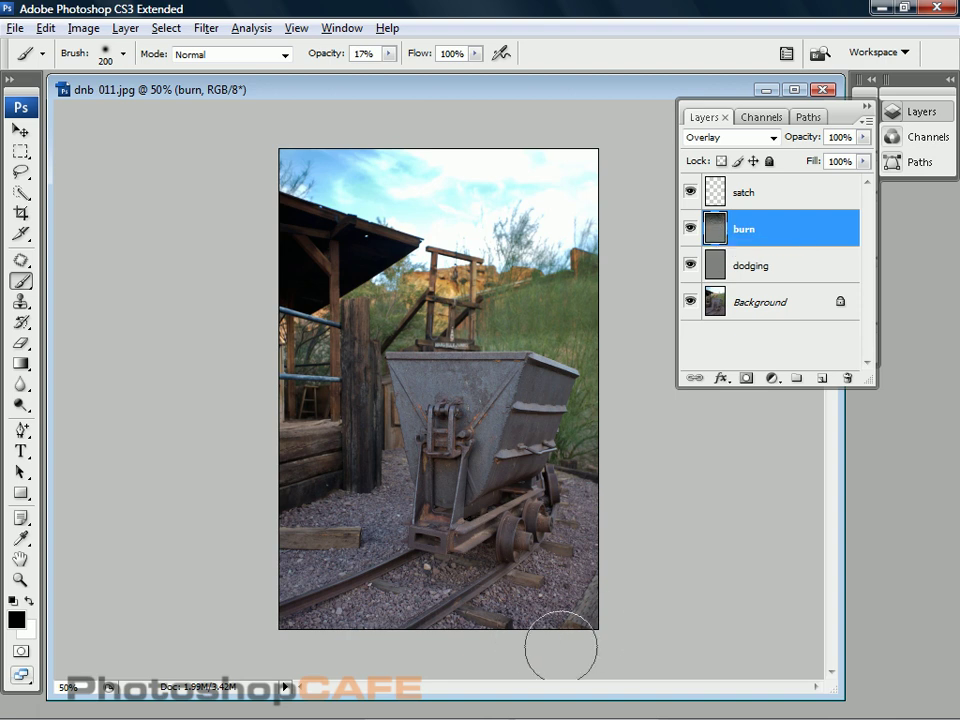
pyautogui.moveTo(561, 647)
pyautogui.mouseDown()
pyautogui.moveTo(608, 628)
pyautogui.moveTo(367, 627)
pyautogui.moveTo(414, 621)
pyautogui.moveTo(364, 570)
pyautogui.moveTo(296, 538)
pyautogui.moveTo(334, 469)
pyautogui.moveTo(231, 201)
pyautogui.mouseUp()
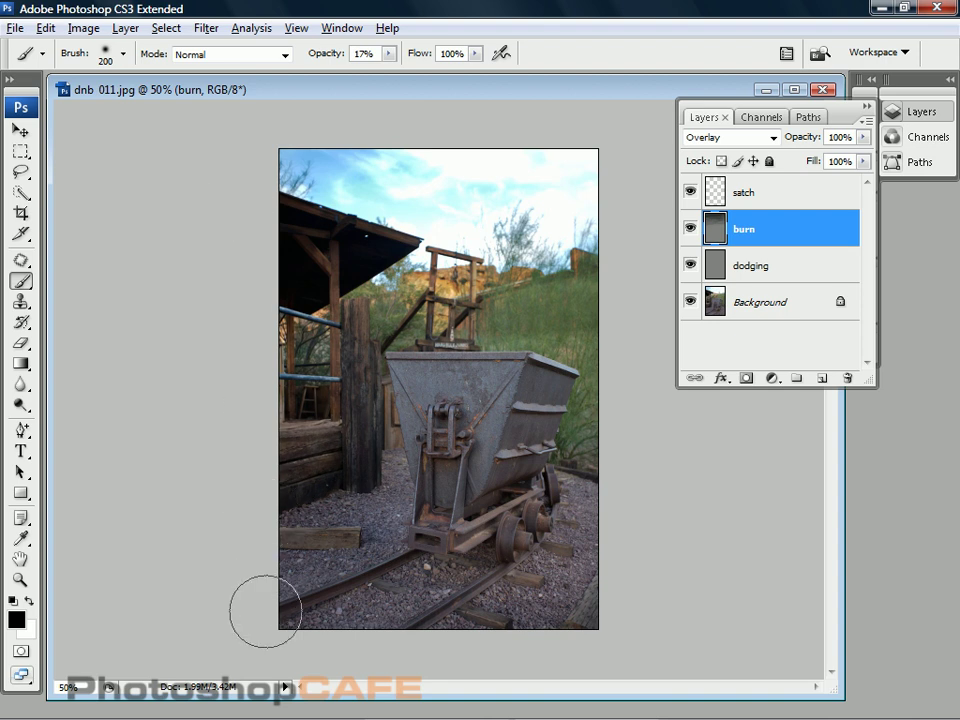
pyautogui.moveTo(600, 176)
pyautogui.mouseDown()
pyautogui.moveTo(604, 355)
pyautogui.moveTo(593, 616)
pyautogui.moveTo(510, 607)
pyautogui.moveTo(591, 524)
pyautogui.moveTo(587, 455)
pyautogui.moveTo(597, 413)
pyautogui.moveTo(508, 606)
pyautogui.moveTo(363, 584)
pyautogui.moveTo(363, 527)
pyautogui.moveTo(379, 489)
pyautogui.moveTo(333, 397)
pyautogui.moveTo(306, 256)
pyautogui.moveTo(255, 131)
pyautogui.moveTo(307, 565)
pyautogui.moveTo(310, 672)
pyautogui.moveTo(257, 302)
pyautogui.mouseUp()
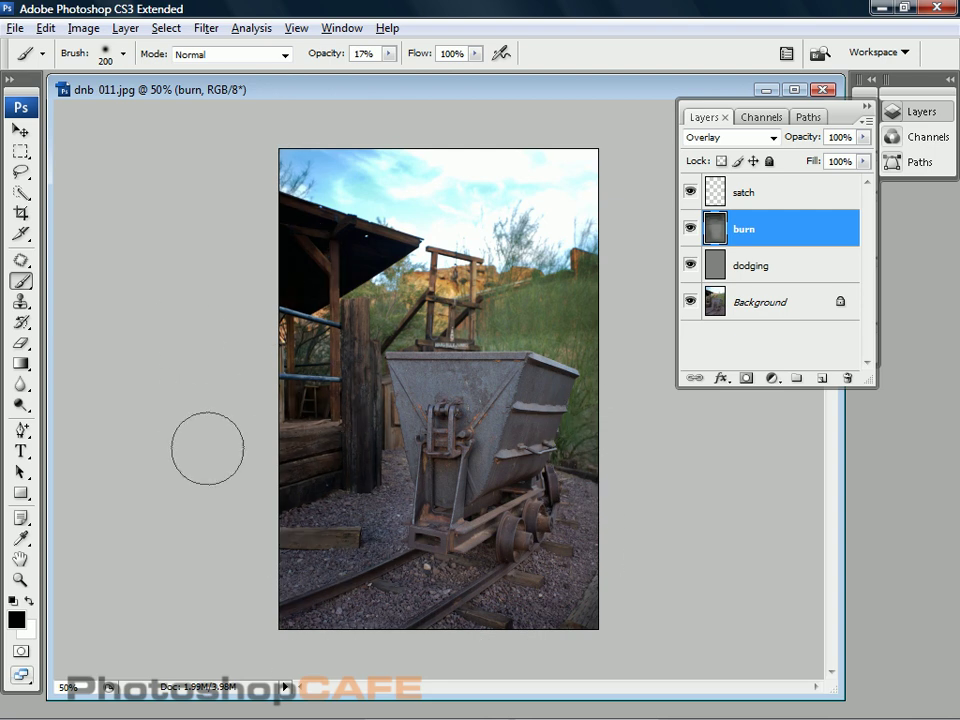
pyautogui.moveTo(369, 279)
pyautogui.mouseDown()
pyautogui.moveTo(489, 289)
pyautogui.moveTo(481, 312)
pyautogui.moveTo(251, 304)
pyautogui.moveTo(527, 321)
pyautogui.moveTo(581, 343)
pyautogui.mouseUp()
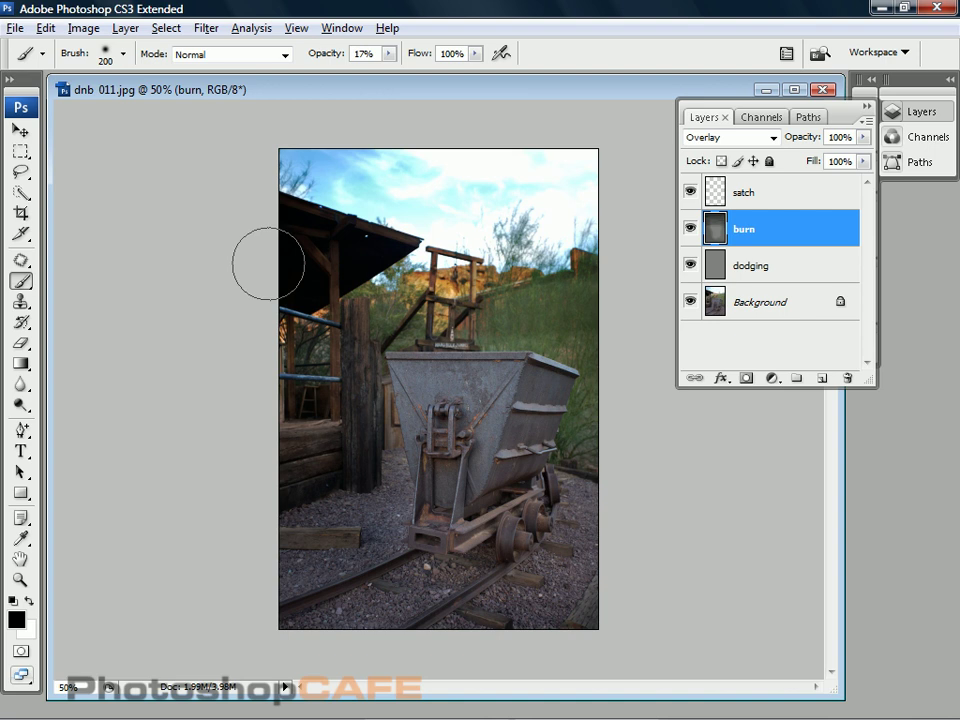
pyautogui.moveTo(470, 300)
pyautogui.mouseDown()
pyautogui.moveTo(293, 310)
pyautogui.moveTo(577, 331)
pyautogui.moveTo(610, 360)
pyautogui.mouseUp()
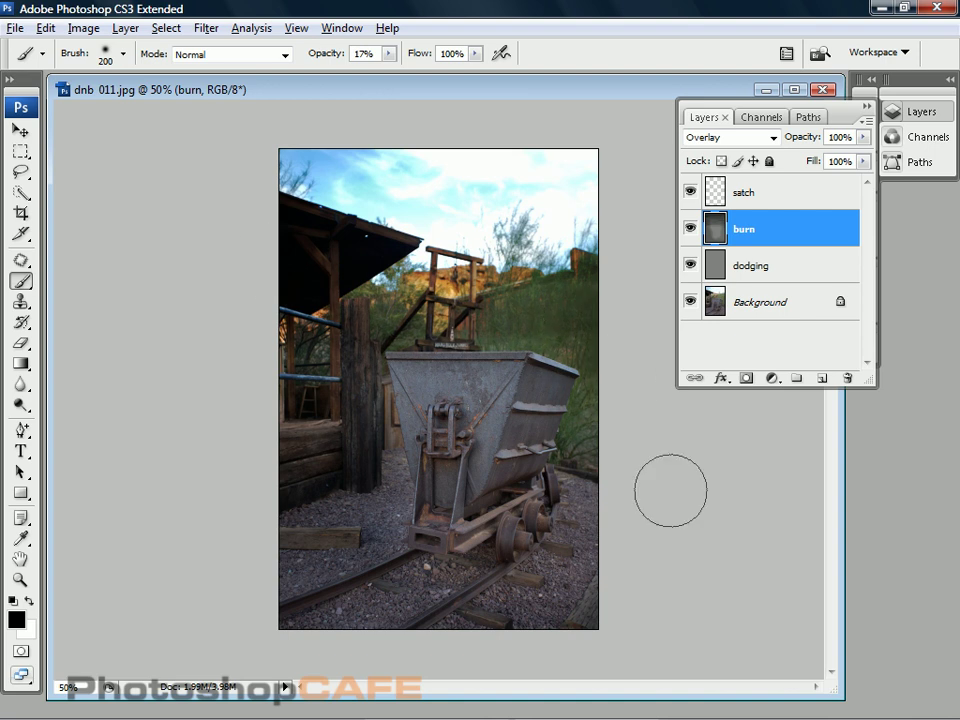
pyautogui.moveTo(670, 490)
pyautogui.mouseDown()
pyautogui.moveTo(551, 612)
pyautogui.moveTo(618, 474)
pyautogui.moveTo(601, 473)
pyautogui.moveTo(521, 621)
pyautogui.moveTo(354, 607)
pyautogui.moveTo(390, 598)
pyautogui.moveTo(345, 575)
pyautogui.moveTo(263, 477)
pyautogui.moveTo(291, 248)
pyautogui.moveTo(285, 607)
pyautogui.moveTo(479, 652)
pyautogui.moveTo(565, 637)
pyautogui.moveTo(590, 613)
pyautogui.moveTo(595, 428)
pyautogui.mouseUp()
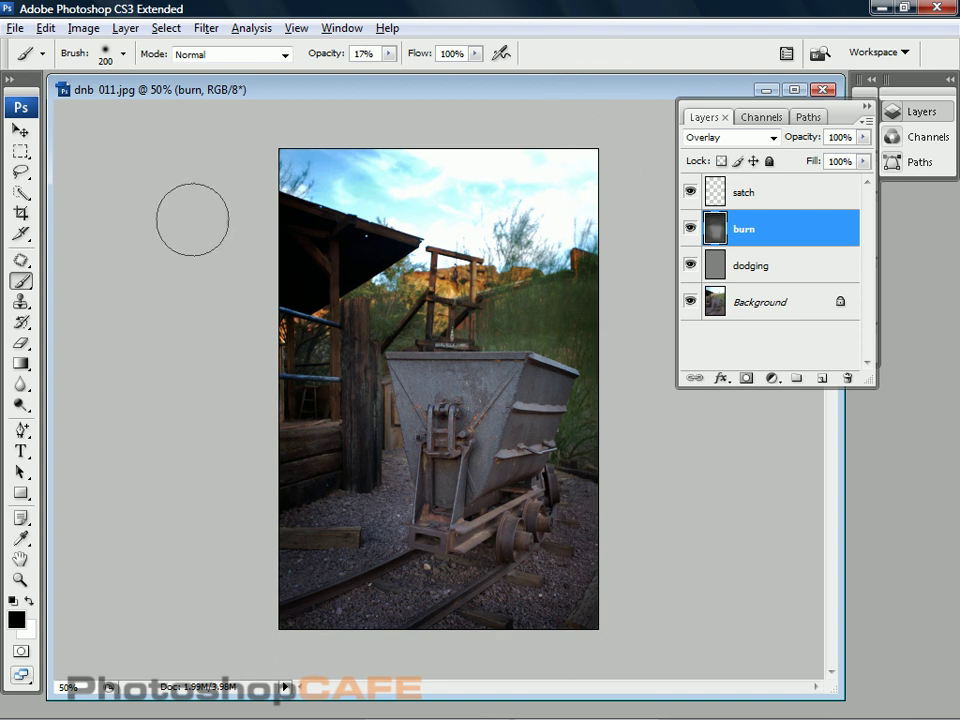
pyautogui.click(689, 229)
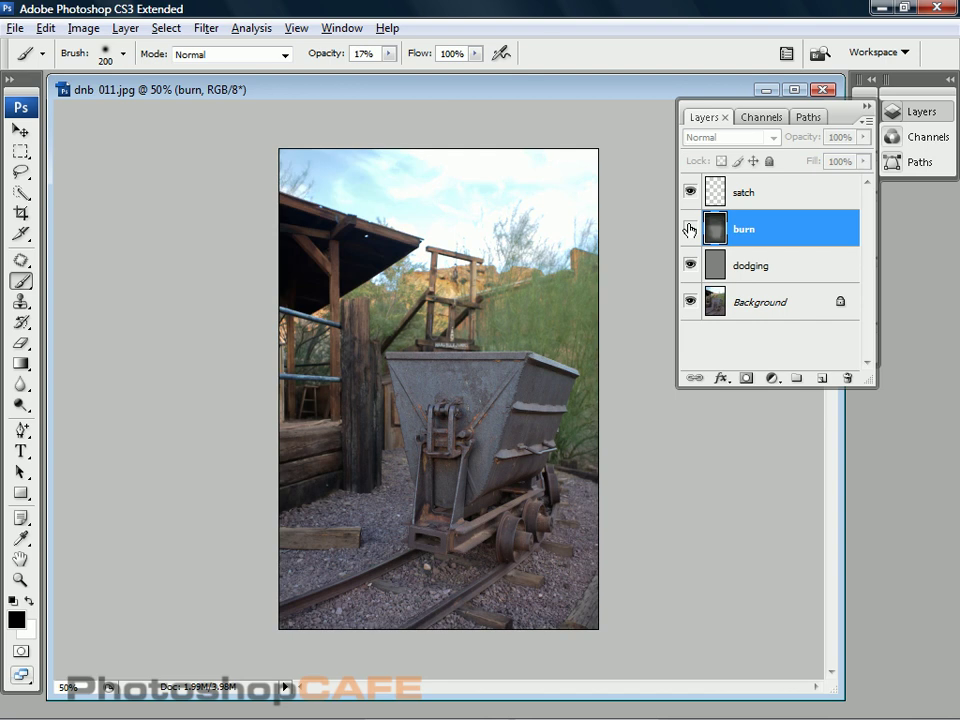
pyautogui.click(689, 229)
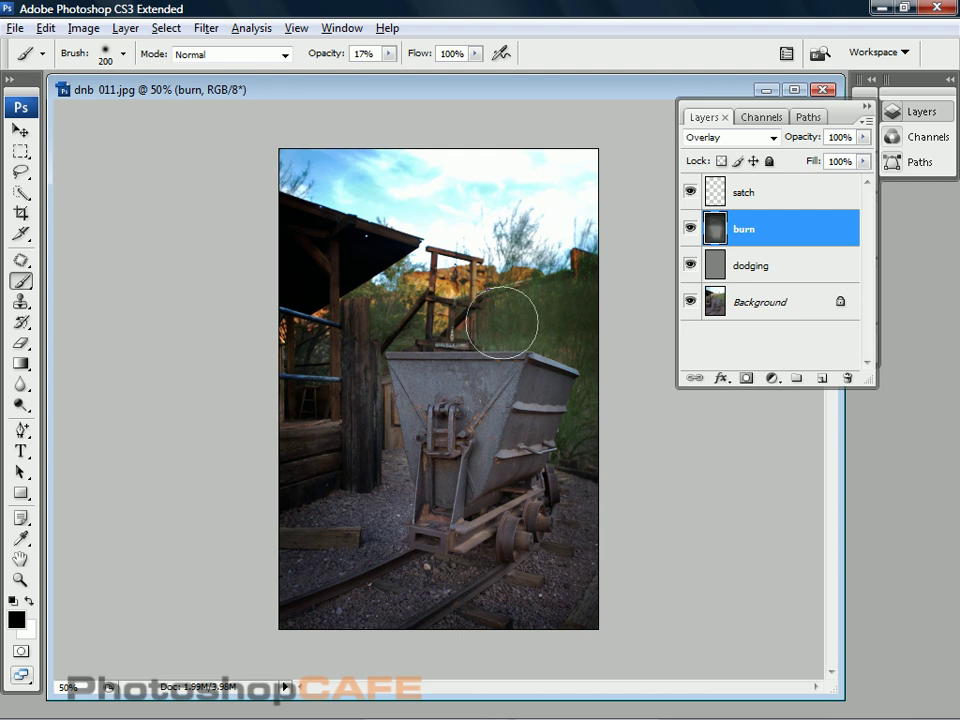
# - Shrink the brush to 50 px at 8% opacity, testing and undoing one stroke
pyautogui.press('[')
pyautogui.press('[')
pyautogui.press('[')
pyautogui.press('[')
pyautogui.press('[')
pyautogui.press('[')
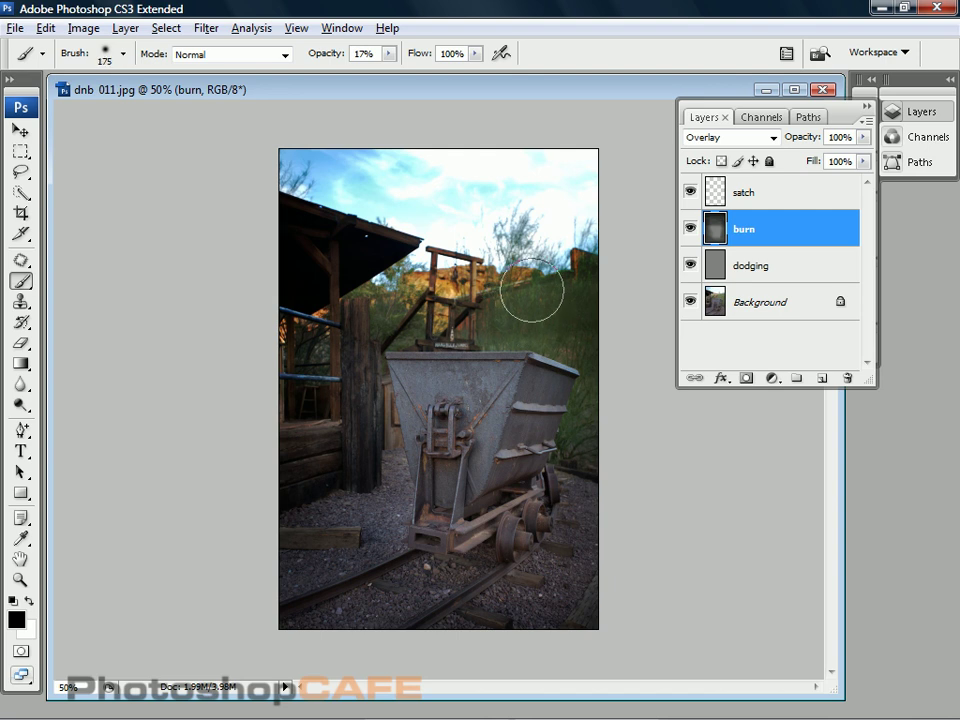
pyautogui.click(389, 53)
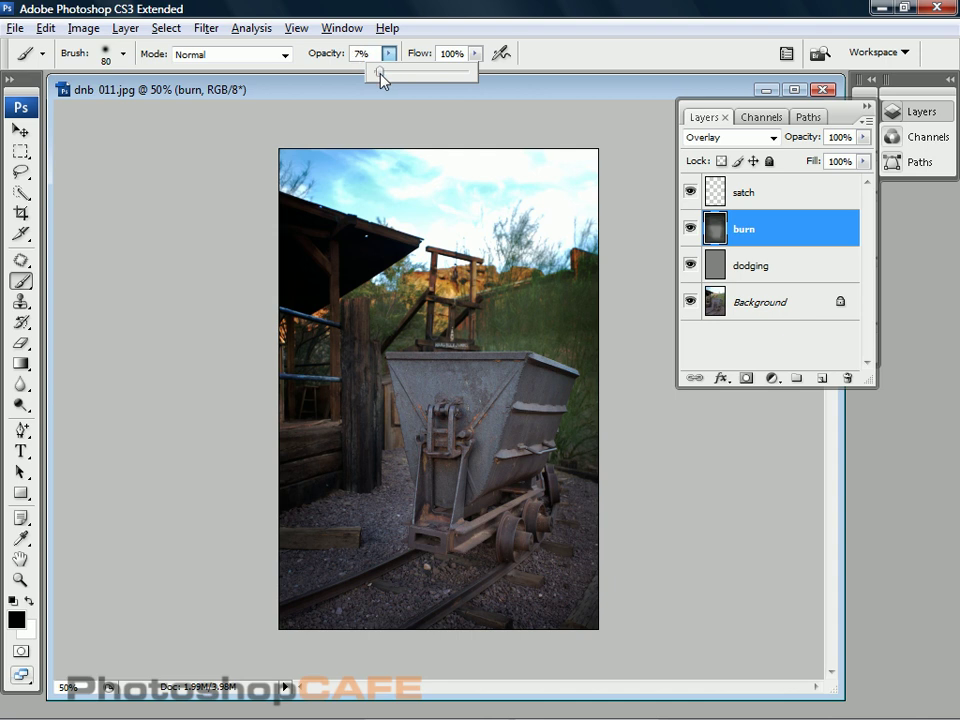
pyautogui.moveTo(381, 80); pyautogui.dragTo(383, 77)
pyautogui.press('[')
pyautogui.press('[')
pyautogui.press('[')
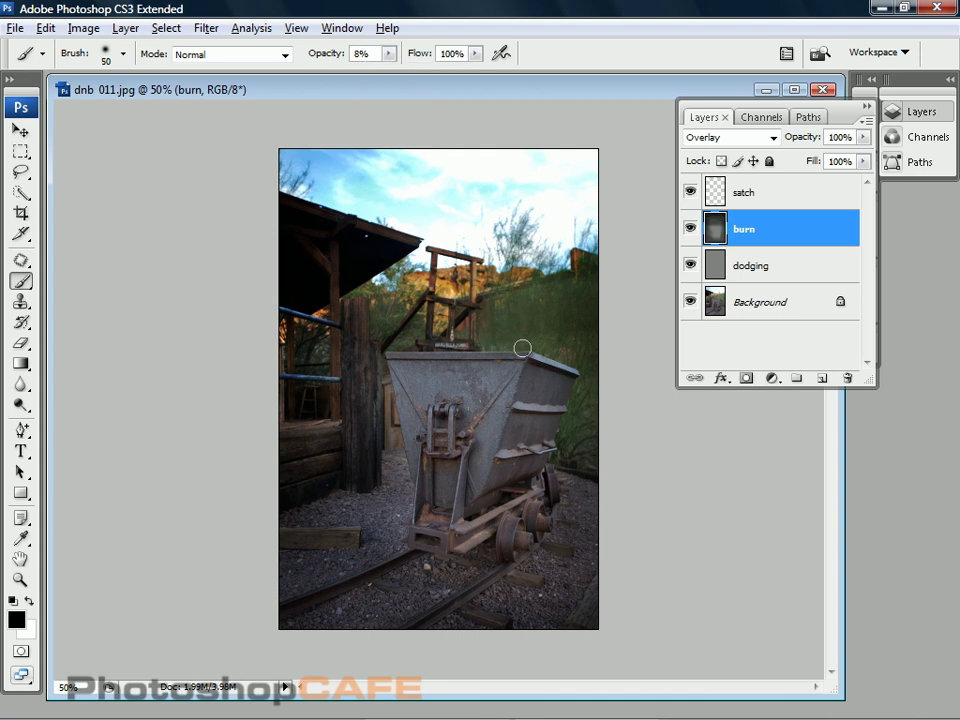
pyautogui.moveTo(359, 258)
pyautogui.mouseDown()
pyautogui.moveTo(289, 258)
pyautogui.moveTo(397, 258)
pyautogui.mouseUp()
pyautogui.hotkey('ctrl', 'z')
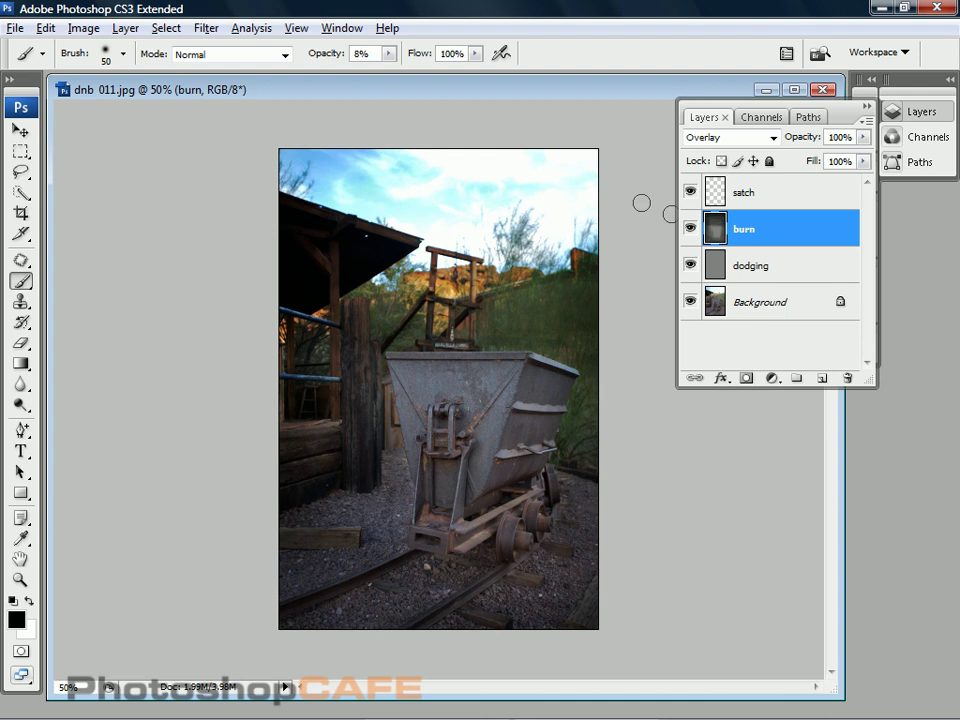
# - Apply a Gaussian Blur with a 1.8-pixel radius to the burn layer
pyautogui.click(206, 28)
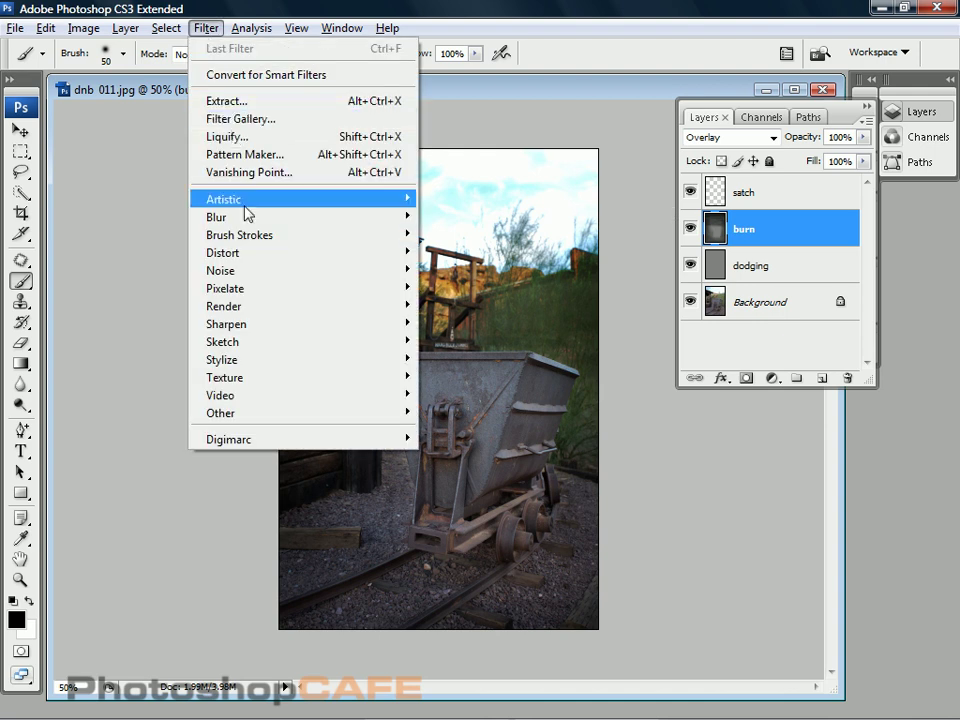
pyautogui.moveTo(311, 218)
pyautogui.click(487, 288)
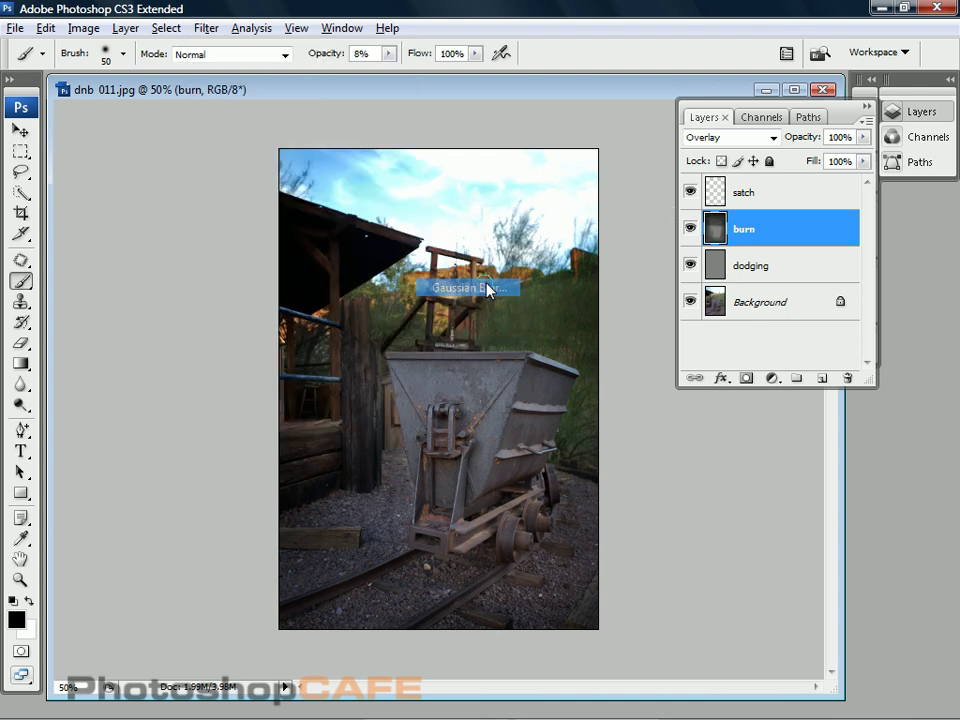
pyautogui.moveTo(418, 140); pyautogui.dragTo(244, 228)
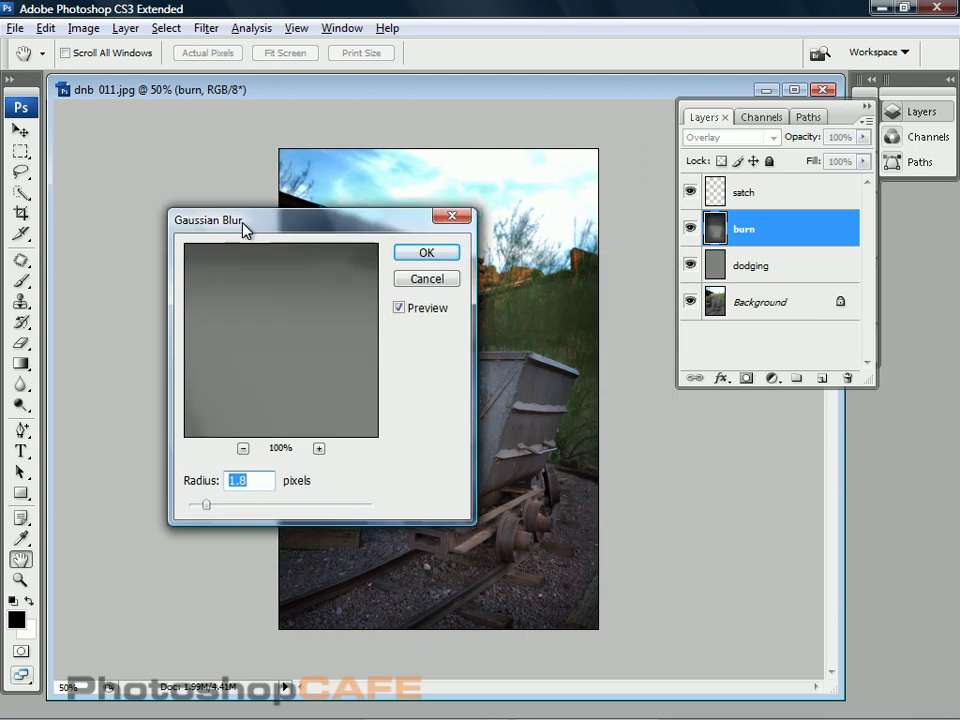
pyautogui.click(425, 255)
pyautogui.press('b')
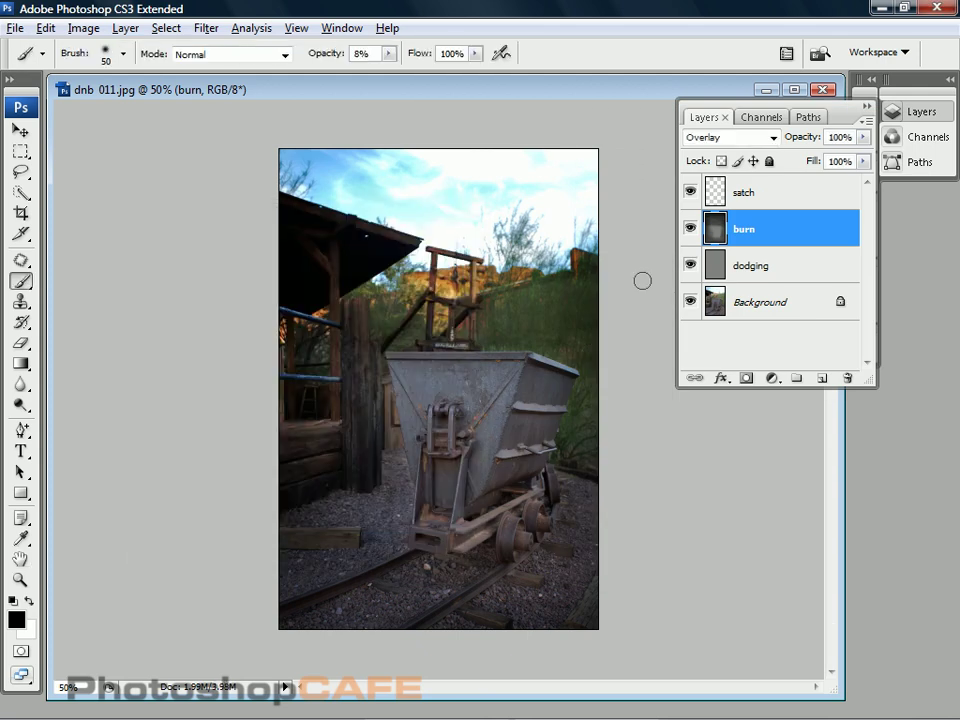
pyautogui.click(690, 230)
pyautogui.click(690, 230)
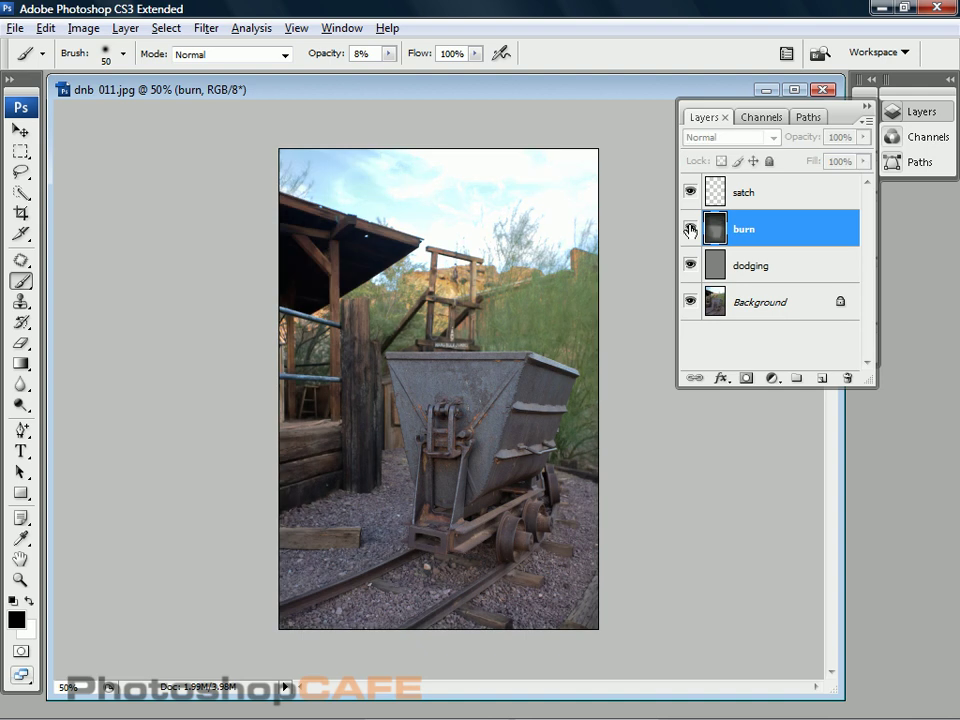
pyautogui.click(690, 229)
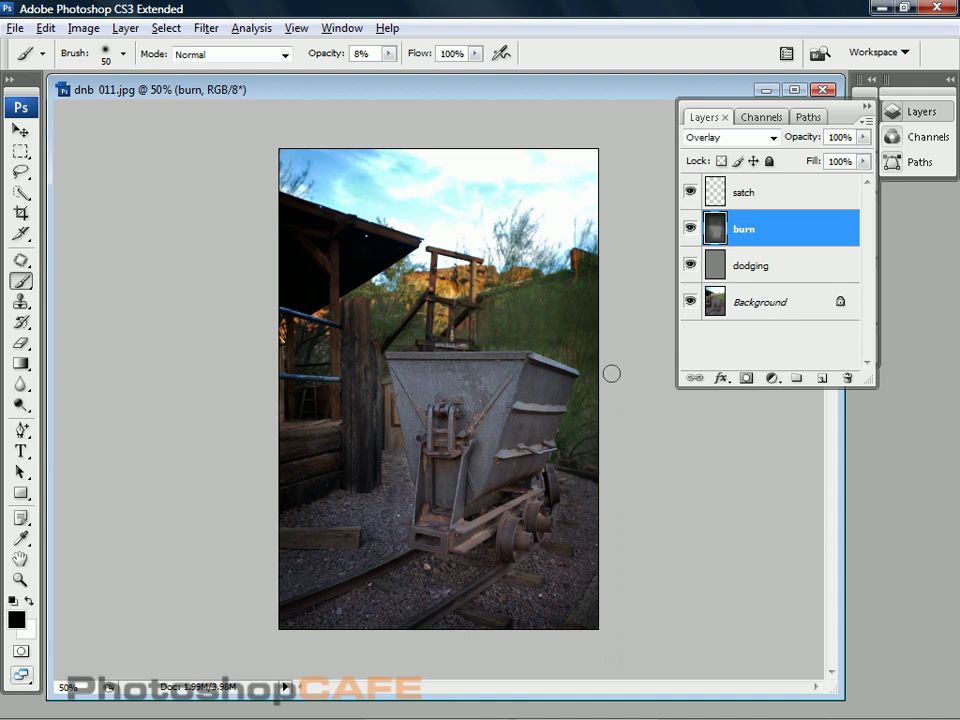
# - On the dodging layer, paint white with an enlarged brush over the bucket's top edge and lower mechanism
pyautogui.click(752, 265)
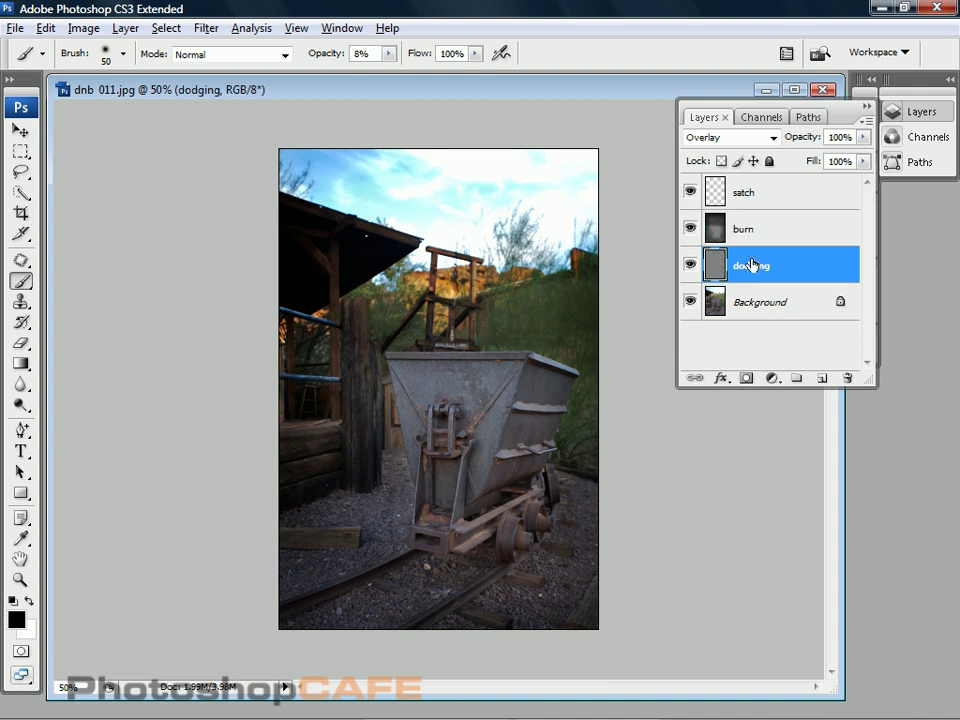
pyautogui.click(29, 600)
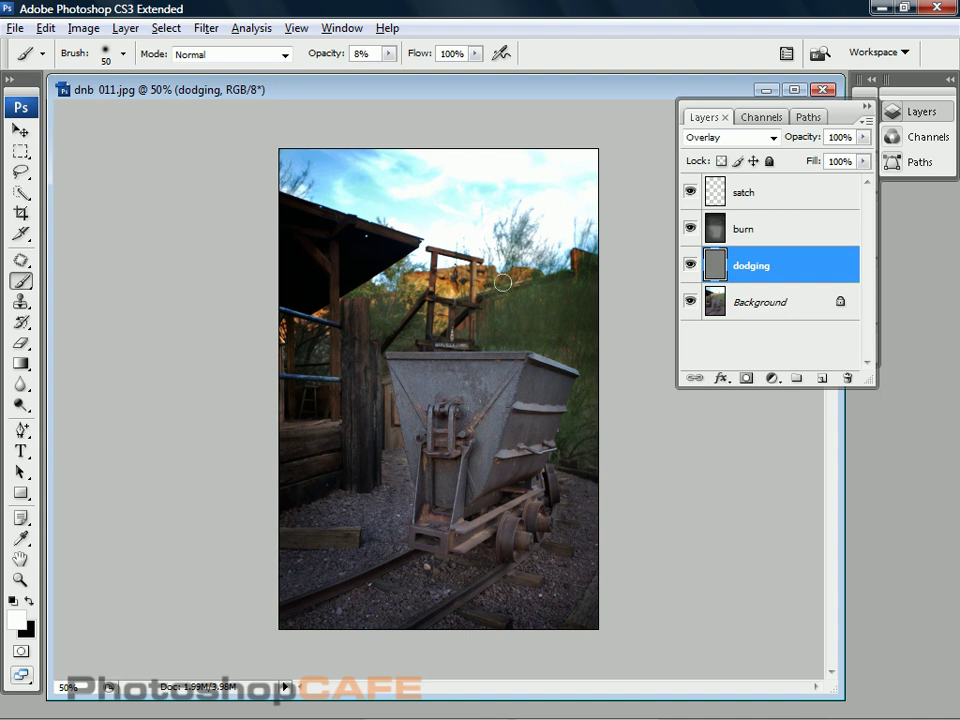
pyautogui.press(']')
pyautogui.press(']')
pyautogui.press(']')
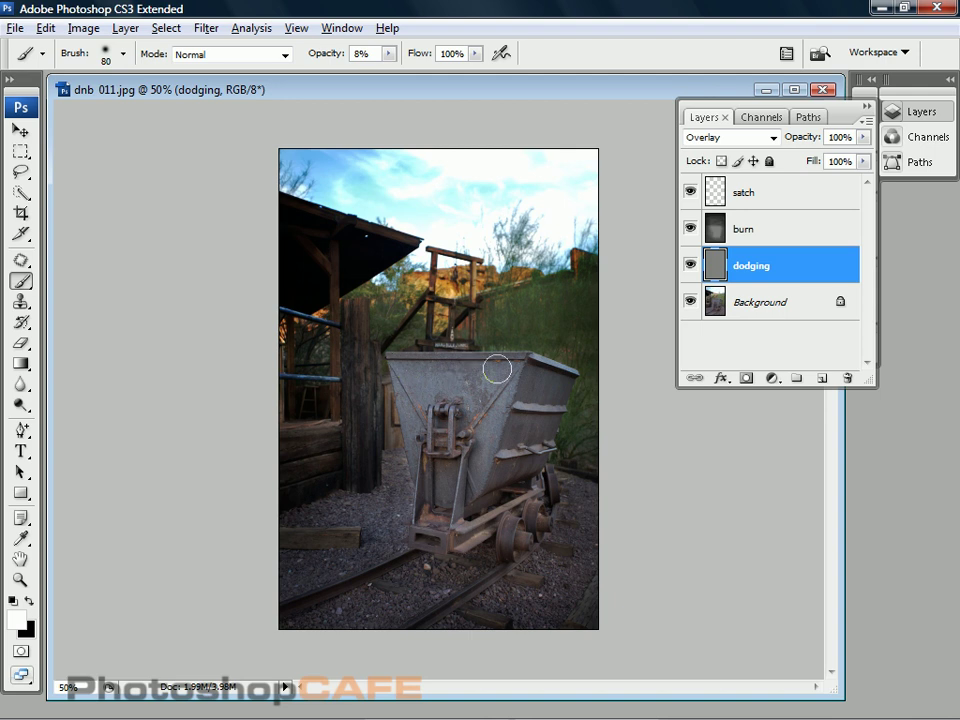
pyautogui.moveTo(437, 369)
pyautogui.mouseDown()
pyautogui.moveTo(396, 364)
pyautogui.moveTo(495, 369)
pyautogui.mouseUp()
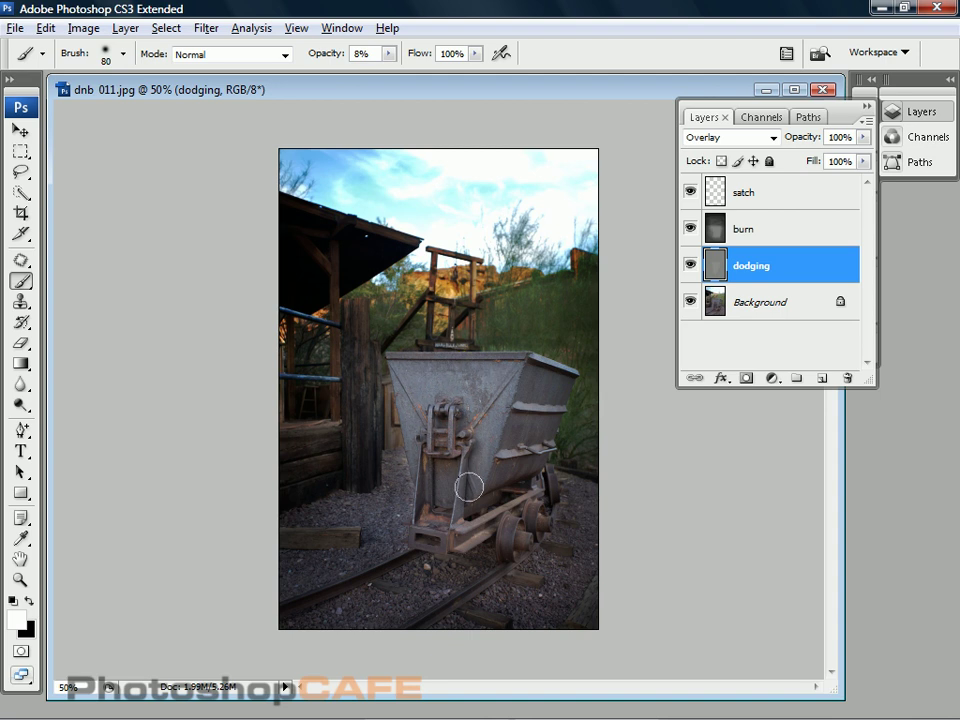
pyautogui.moveTo(508, 368)
pyautogui.mouseDown()
pyautogui.moveTo(395, 365)
pyautogui.moveTo(412, 372)
pyautogui.moveTo(418, 420)
pyautogui.moveTo(423, 398)
pyautogui.moveTo(461, 410)
pyautogui.moveTo(505, 370)
pyautogui.moveTo(438, 471)
pyautogui.mouseUp()
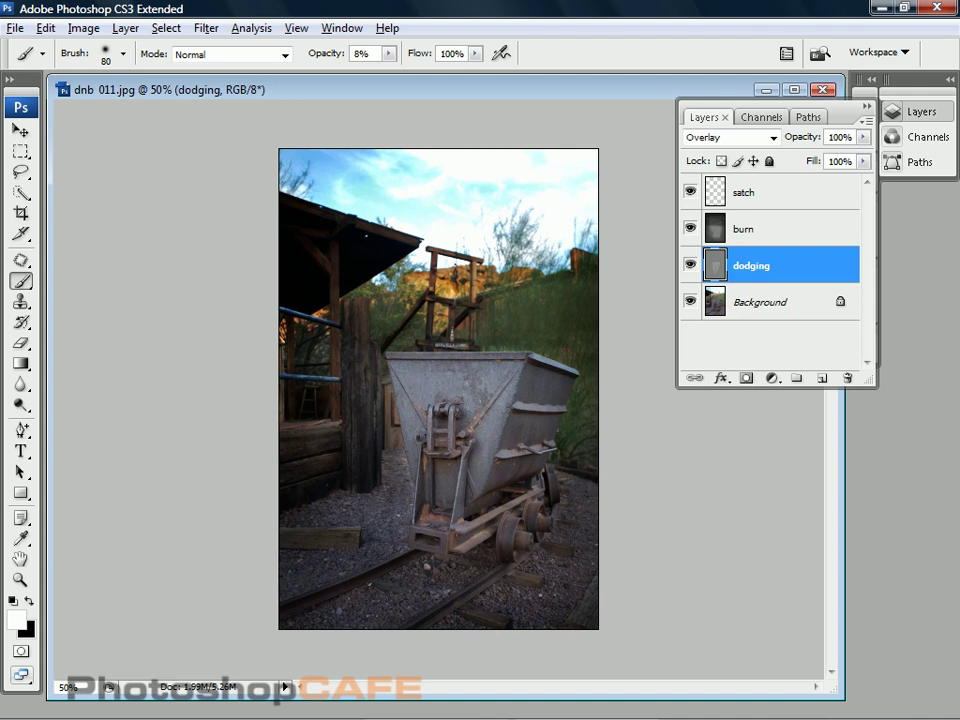
pyautogui.moveTo(467, 536)
pyautogui.mouseDown()
pyautogui.moveTo(446, 497)
pyautogui.moveTo(452, 540)
pyautogui.mouseUp()
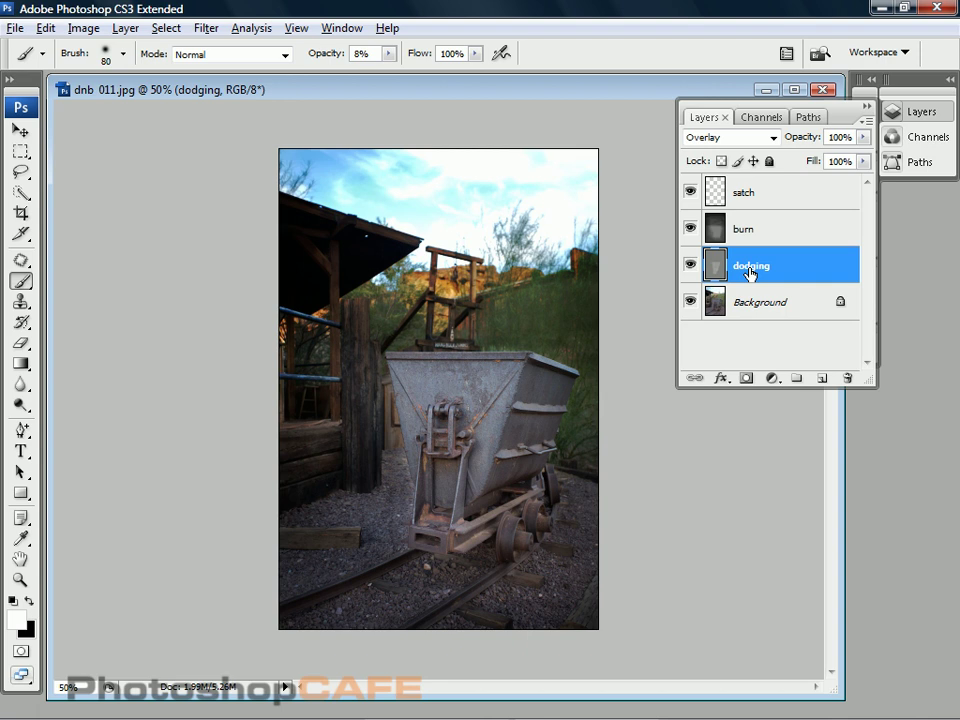
# - Toggle the dodging layer to compare, then raise the brush opacity to 11%
pyautogui.click(690, 266)
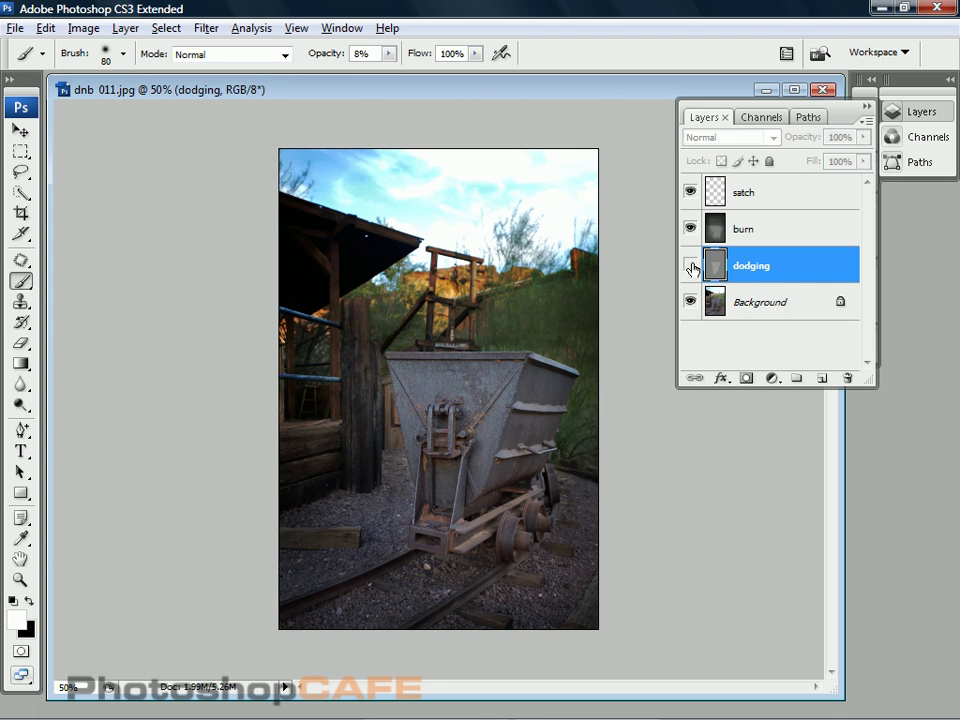
pyautogui.click(690, 266)
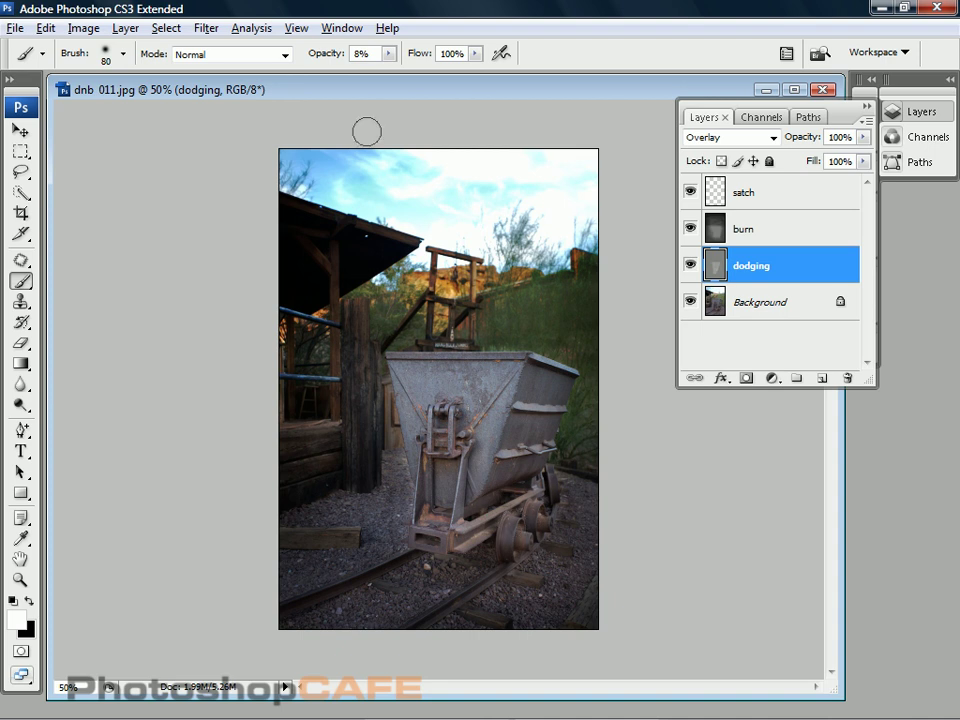
pyautogui.click(389, 54)
pyautogui.moveTo(389, 78); pyautogui.dragTo(392, 77)
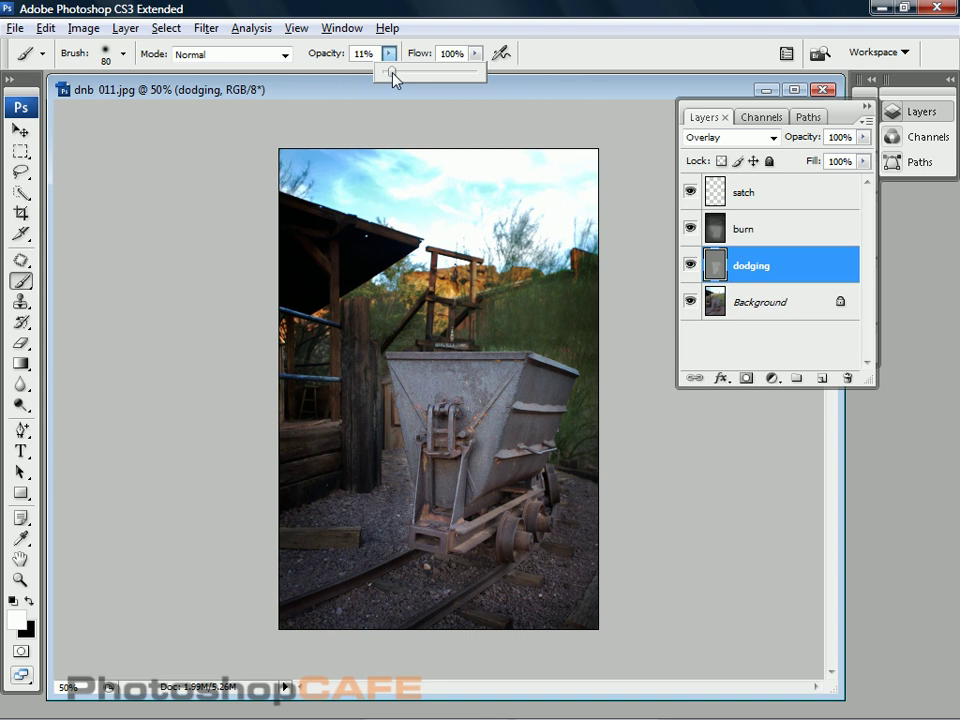
pyautogui.click(513, 534)
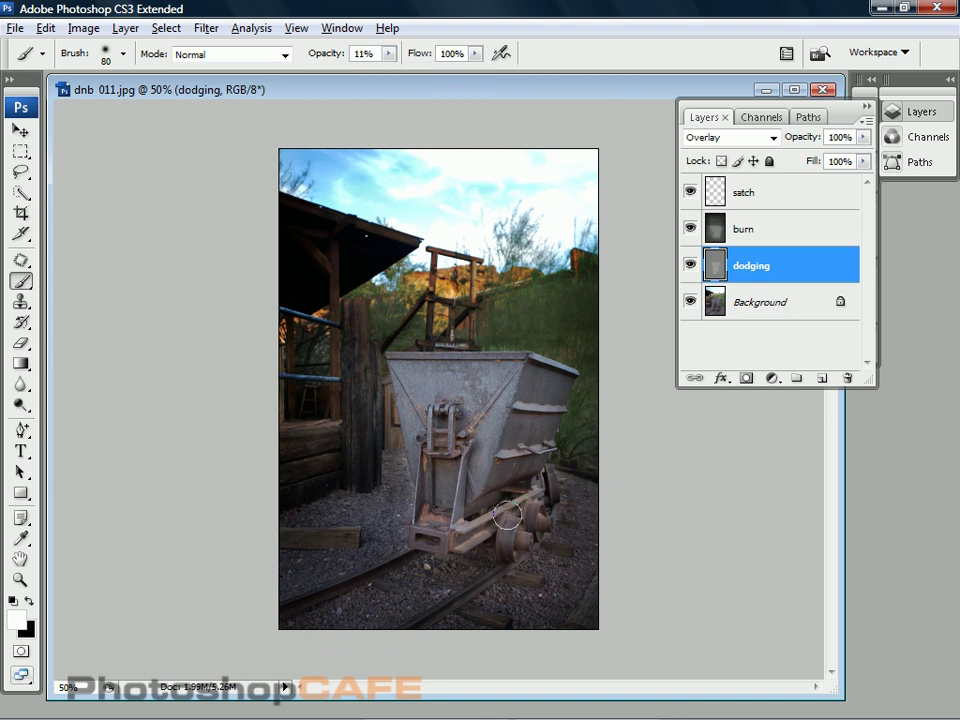
# - Paint white over the bucket's upper edges, lower lip and the lower front of the bin
pyautogui.moveTo(531, 371)
pyautogui.mouseDown()
pyautogui.moveTo(569, 384)
pyautogui.moveTo(528, 474)
pyautogui.moveTo(533, 409)
pyautogui.moveTo(508, 444)
pyautogui.mouseUp()
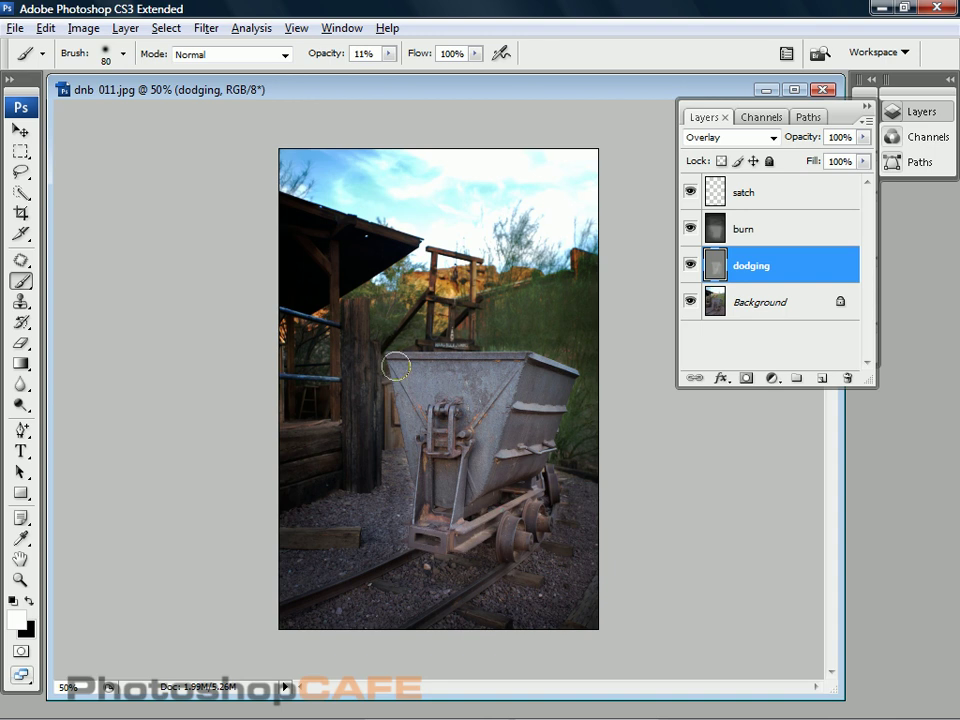
pyautogui.moveTo(420, 370); pyautogui.dragTo(507, 375)
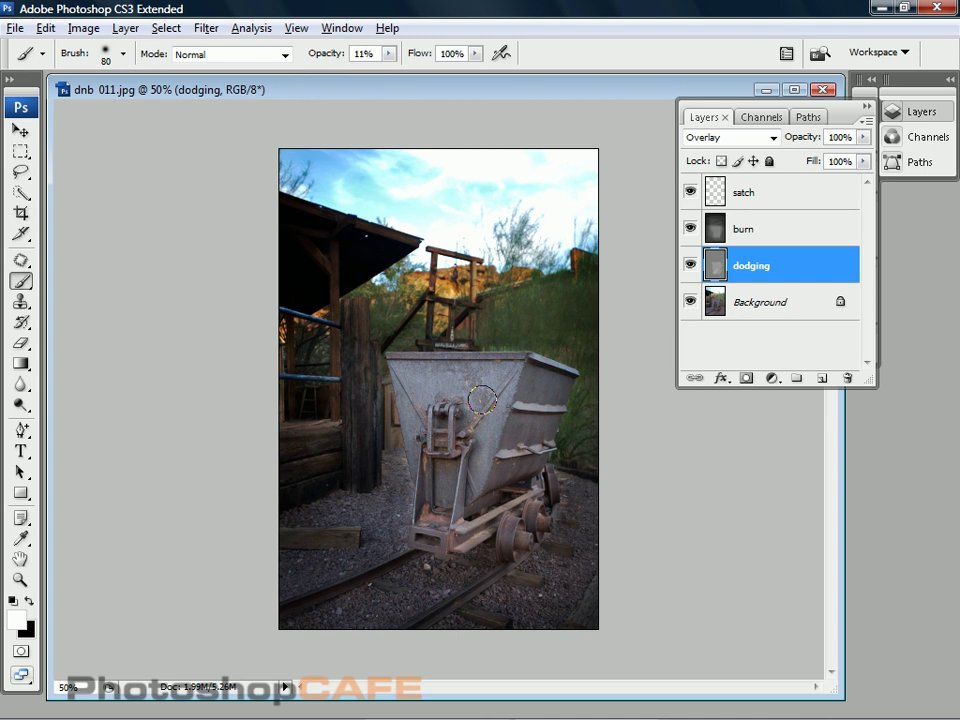
pyautogui.moveTo(386, 414); pyautogui.dragTo(405, 430)
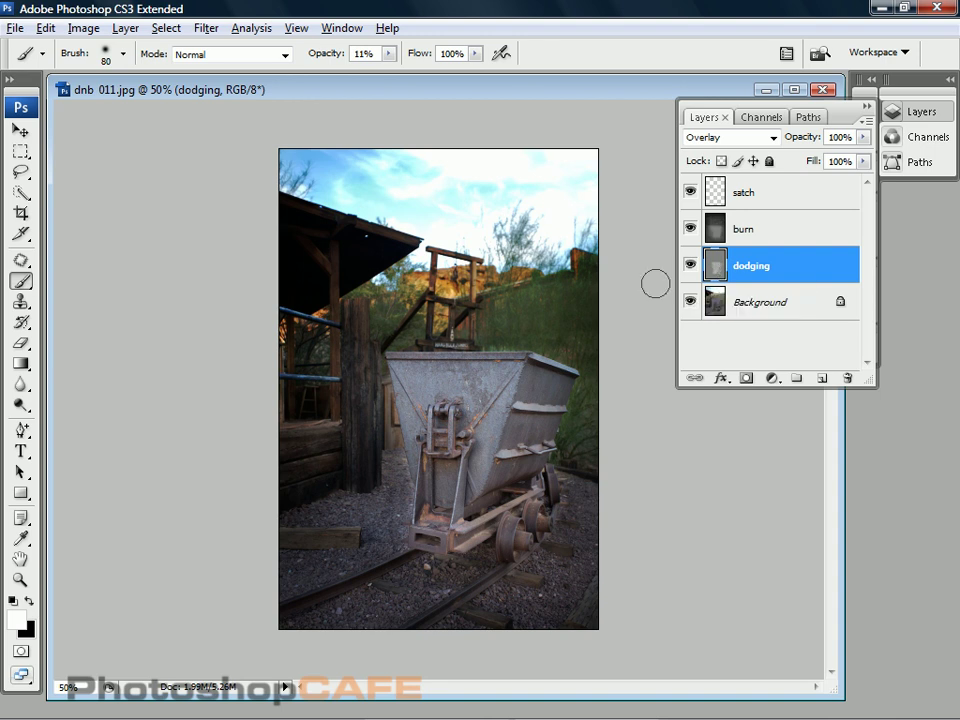
# - Hide the burn layer and toggle the dodging layer to compare, then dab white near the ladder
pyautogui.click(690, 226)
pyautogui.click(690, 263)
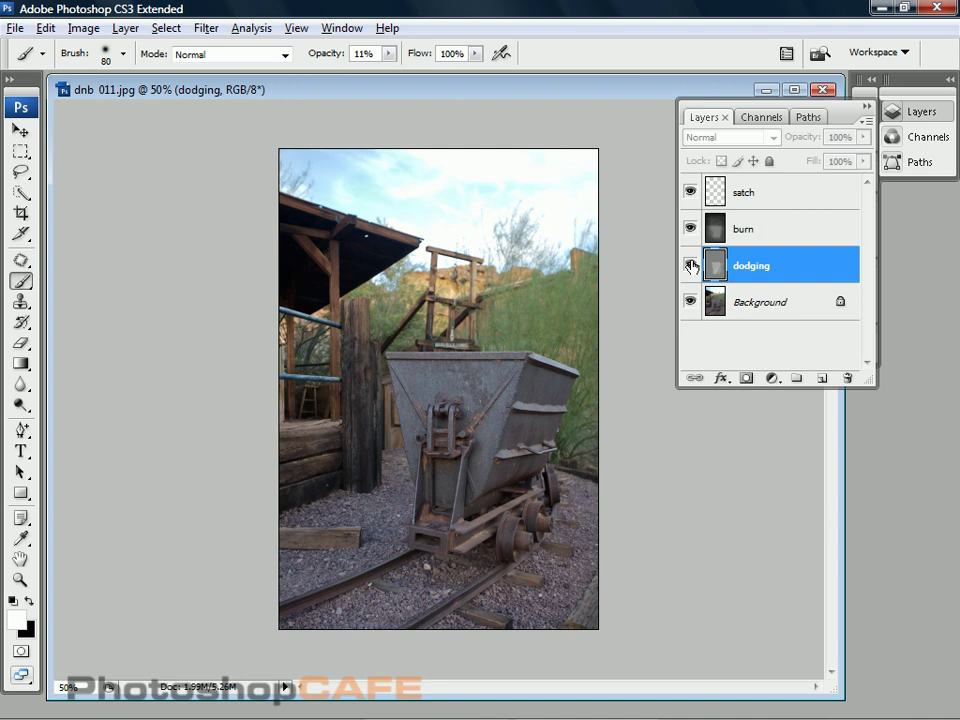
pyautogui.click(690, 265)
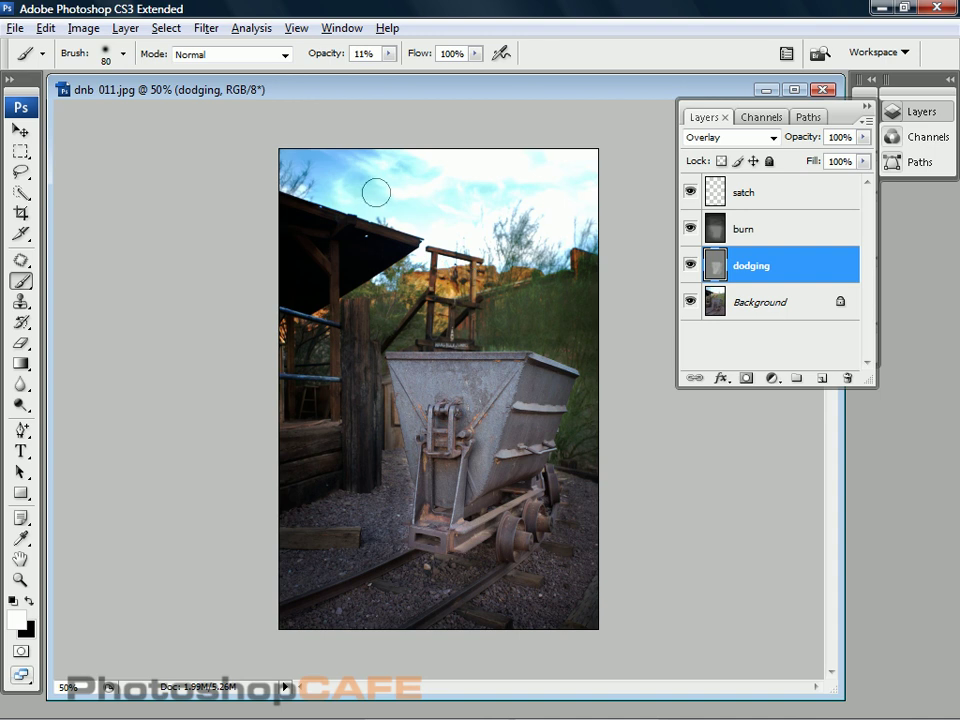
pyautogui.click(449, 294)
# - Set the satch layer's blend mode to Saturation and bring up the foreground colour picker
pyautogui.click(768, 196)
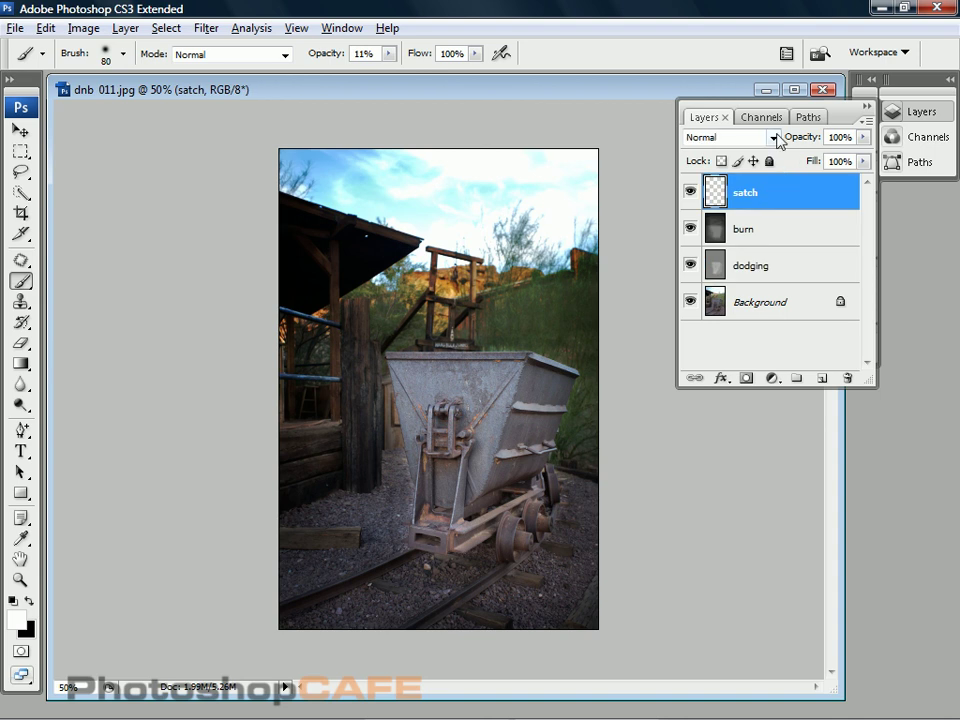
pyautogui.click(776, 139)
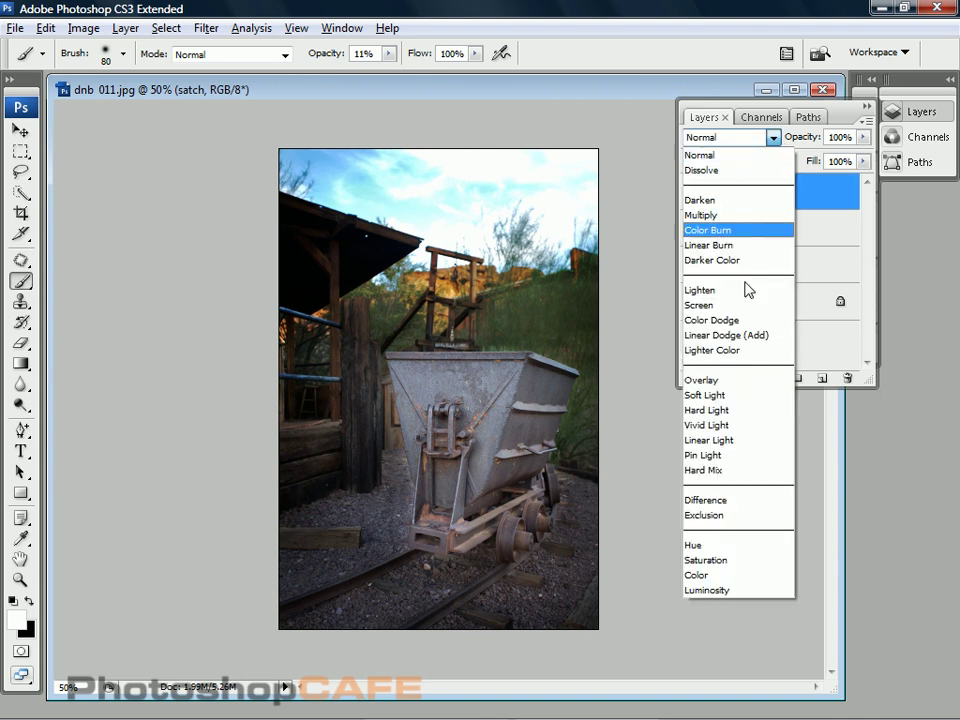
pyautogui.click(729, 560)
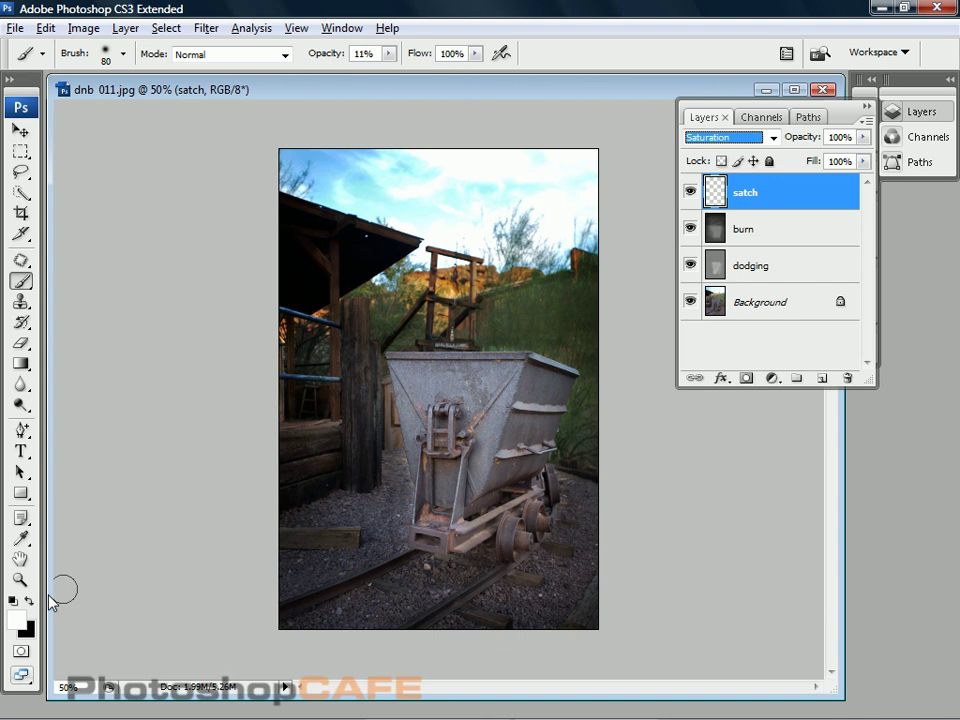
pyautogui.click(17, 620)
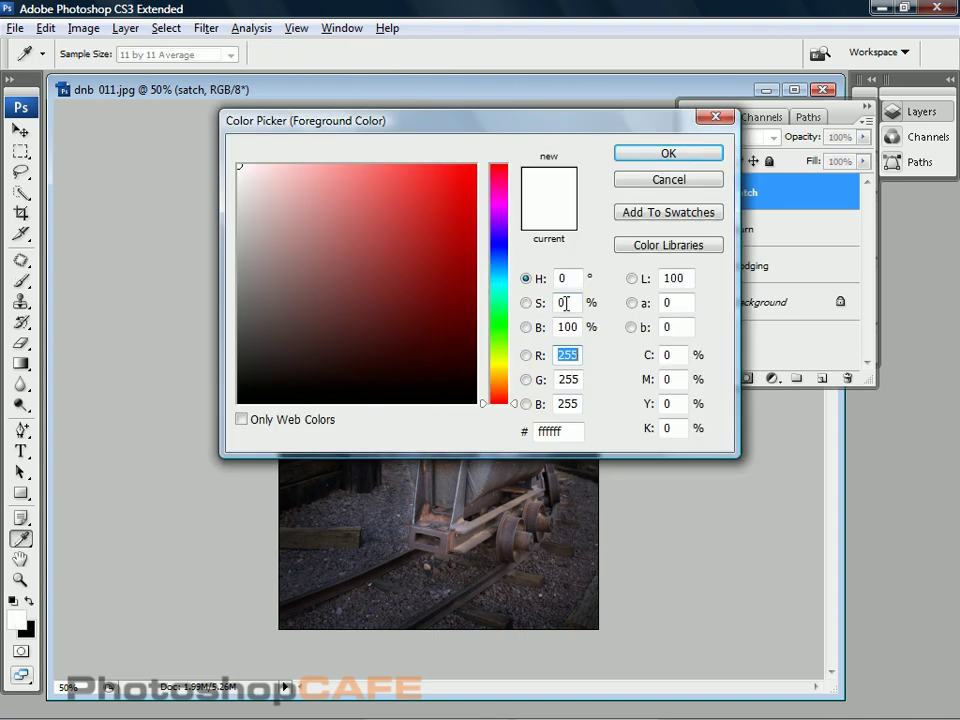
# - Choose mid-grey 686868 as the foreground colour and switch to the Brush tool
pyautogui.moveTo(238, 167); pyautogui.dragTo(222, 410)
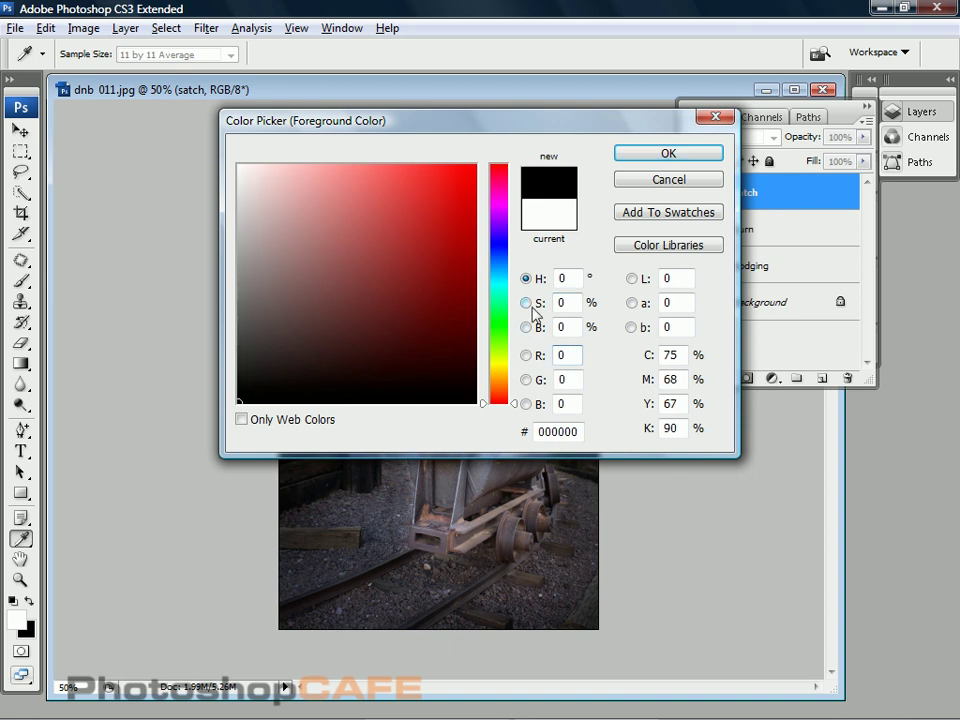
pyautogui.moveTo(236, 399)
pyautogui.mouseDown()
pyautogui.moveTo(238, 257)
pyautogui.moveTo(238, 305)
pyautogui.mouseUp()
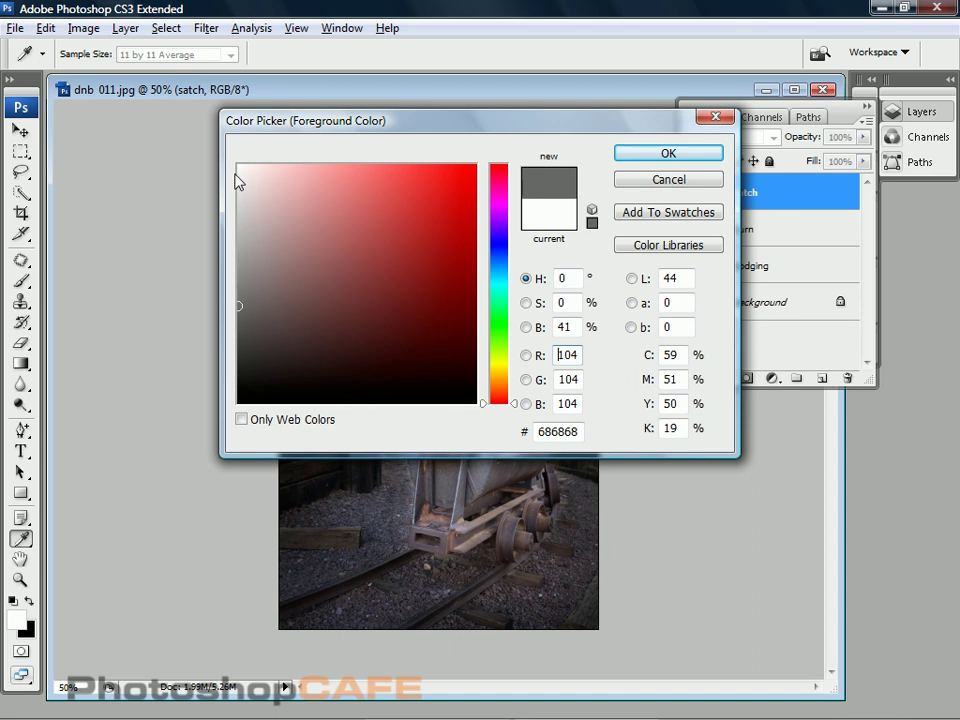
pyautogui.click(664, 154)
pyautogui.press('b')
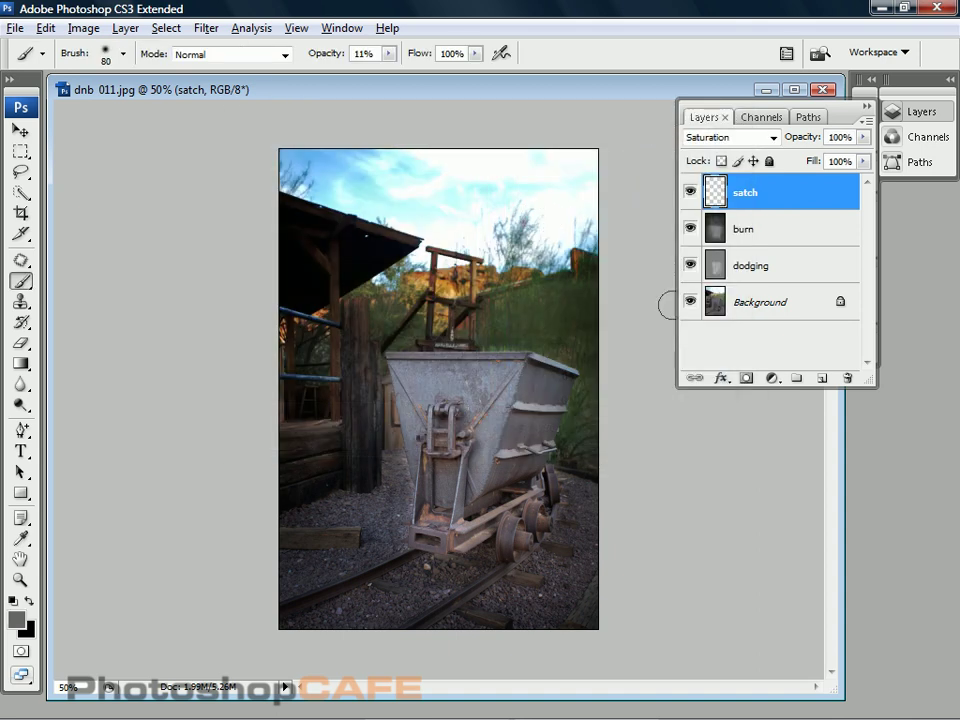
# - Paint grey at 100% brush opacity over the orange rocks and grass behind the ladder
pyautogui.moveTo(421, 277)
pyautogui.mouseDown()
pyautogui.moveTo(326, 225)
pyautogui.moveTo(266, 268)
pyautogui.moveTo(99, 249)
pyautogui.moveTo(366, 243)
pyautogui.mouseUp()
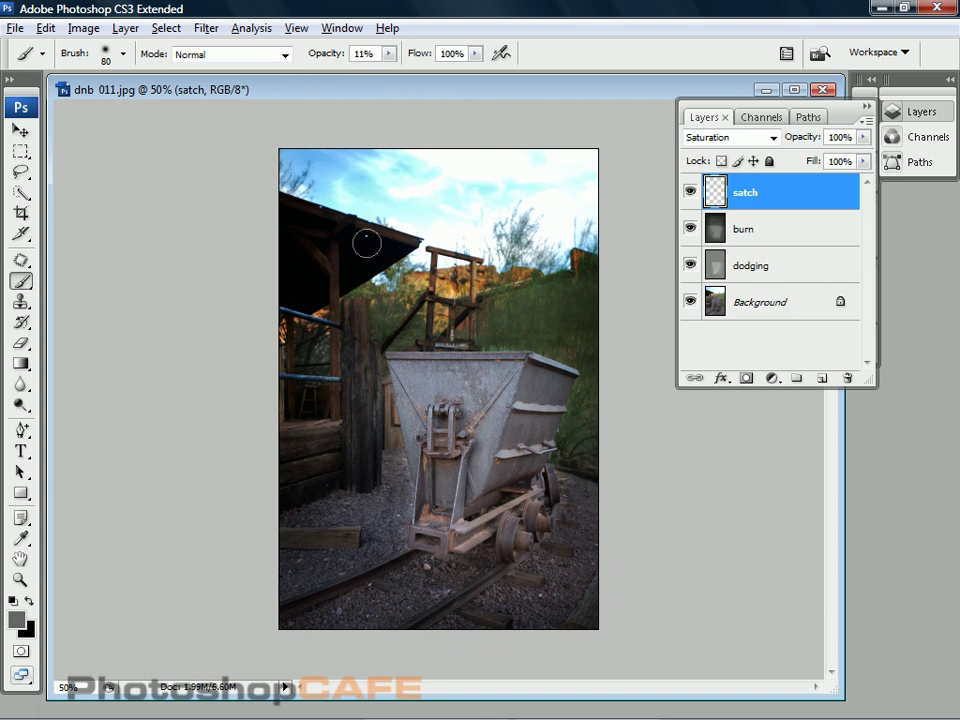
pyautogui.click(389, 53)
pyautogui.moveTo(466, 84); pyautogui.dragTo(491, 88)
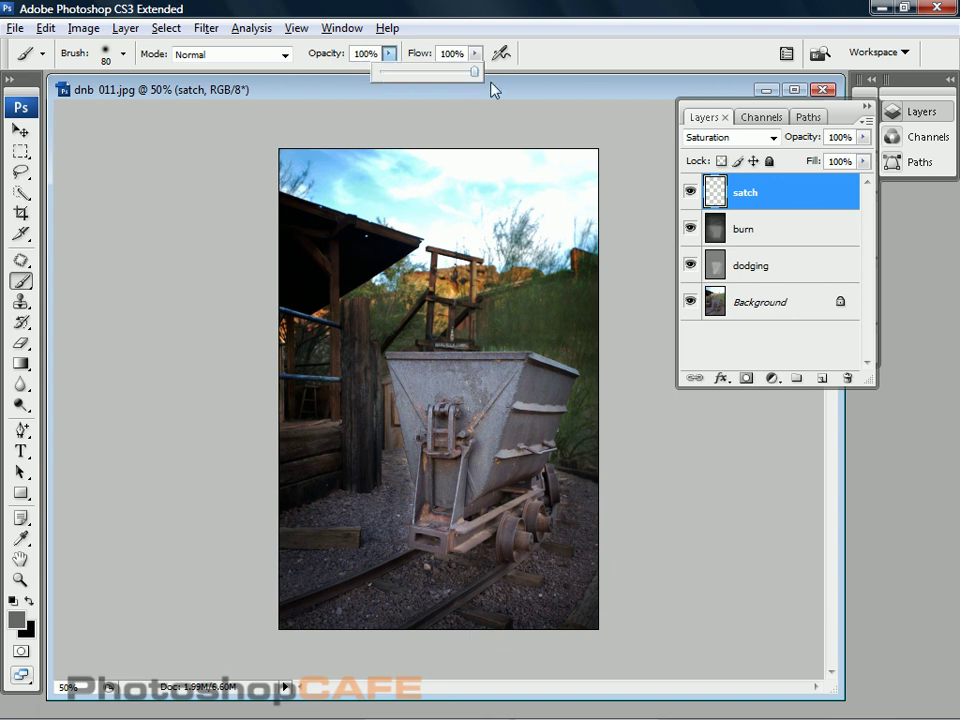
pyautogui.click(428, 275)
pyautogui.moveTo(428, 275); pyautogui.dragTo(408, 290)
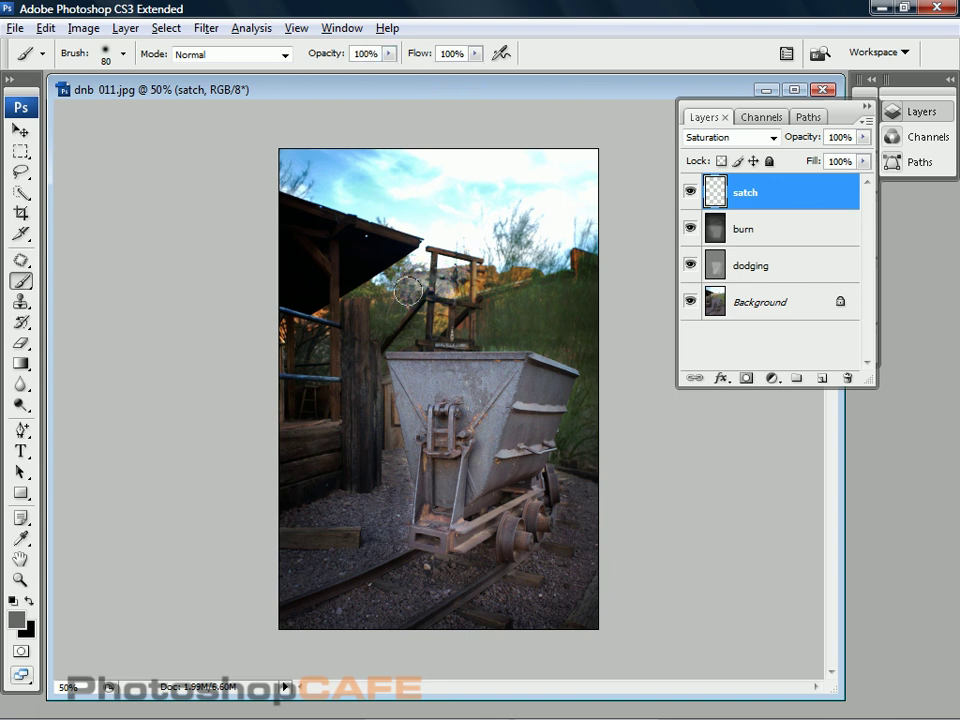
pyautogui.moveTo(378, 201)
pyautogui.mouseDown()
pyautogui.moveTo(525, 281)
pyautogui.moveTo(579, 342)
pyautogui.mouseUp()
# - Pick dark reddish 5e2f2f and brush it over the green hillside right of the tower
pyautogui.click(17, 620)
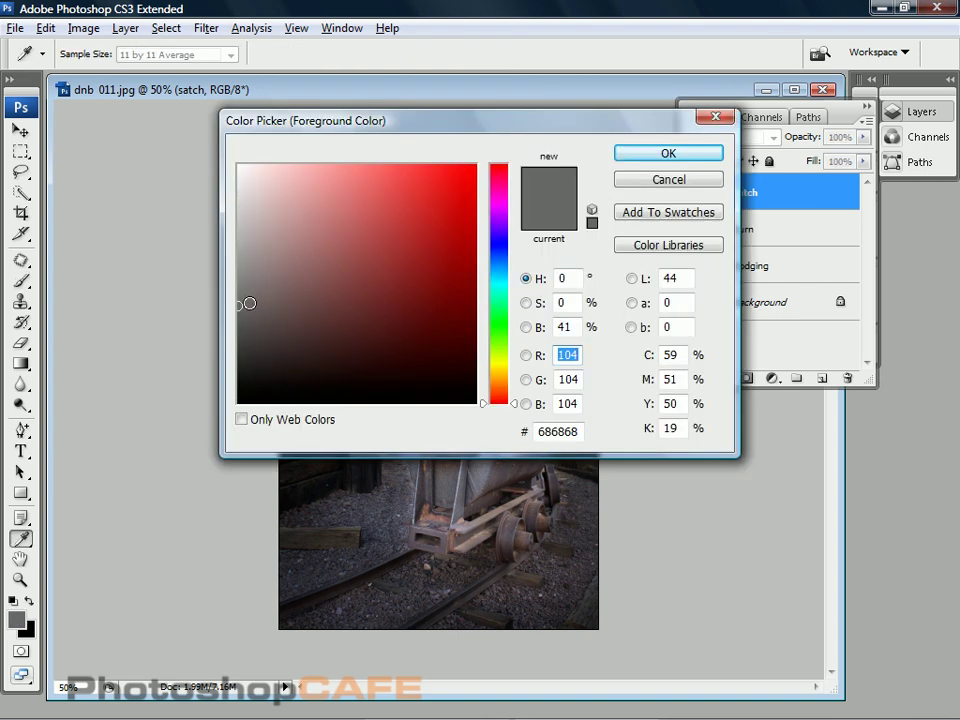
pyautogui.moveTo(246, 302)
pyautogui.mouseDown()
pyautogui.moveTo(376, 313)
pyautogui.moveTo(357, 315)
pyautogui.mouseUp()
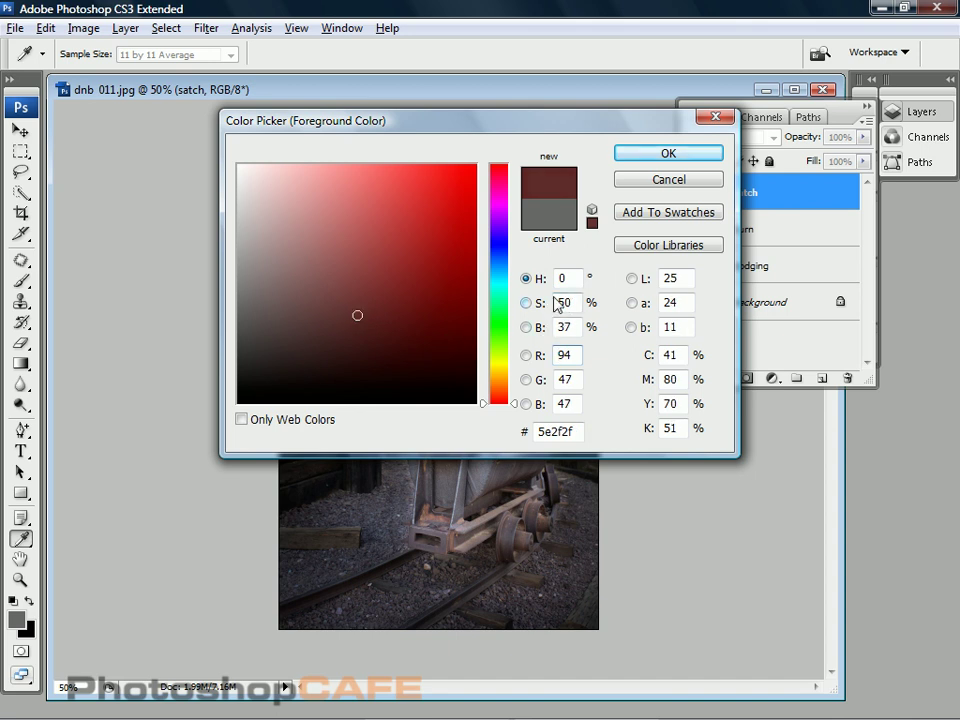
pyautogui.click(676, 156)
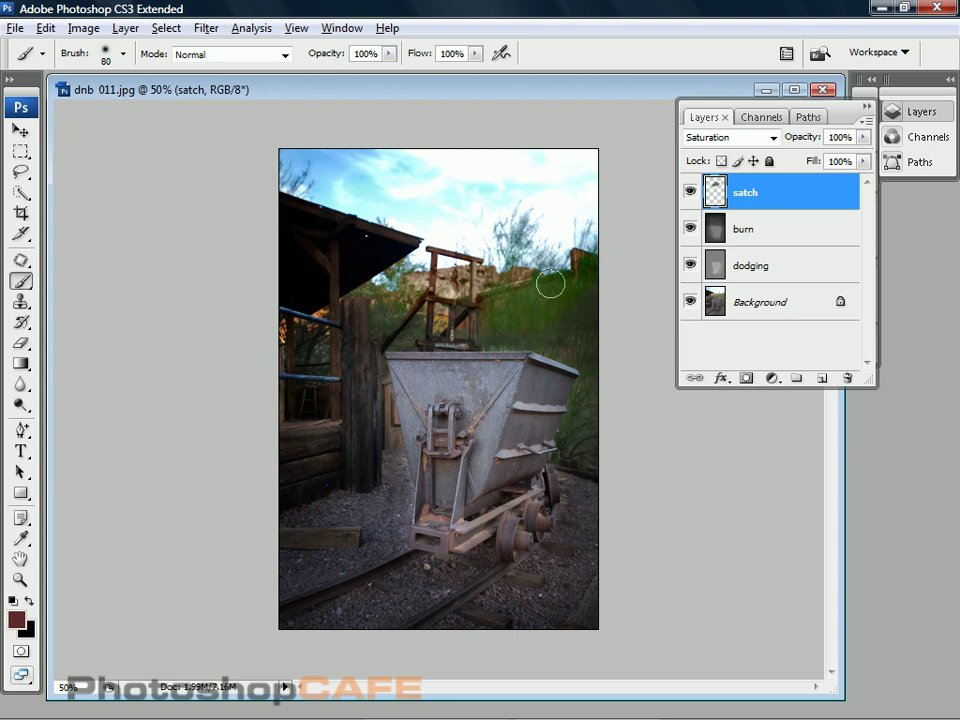
pyautogui.moveTo(579, 281); pyautogui.dragTo(512, 315)
# - Paint black over the sky and grass around the cart with brush sizes 175, 90 and 60
pyautogui.click(29, 601)
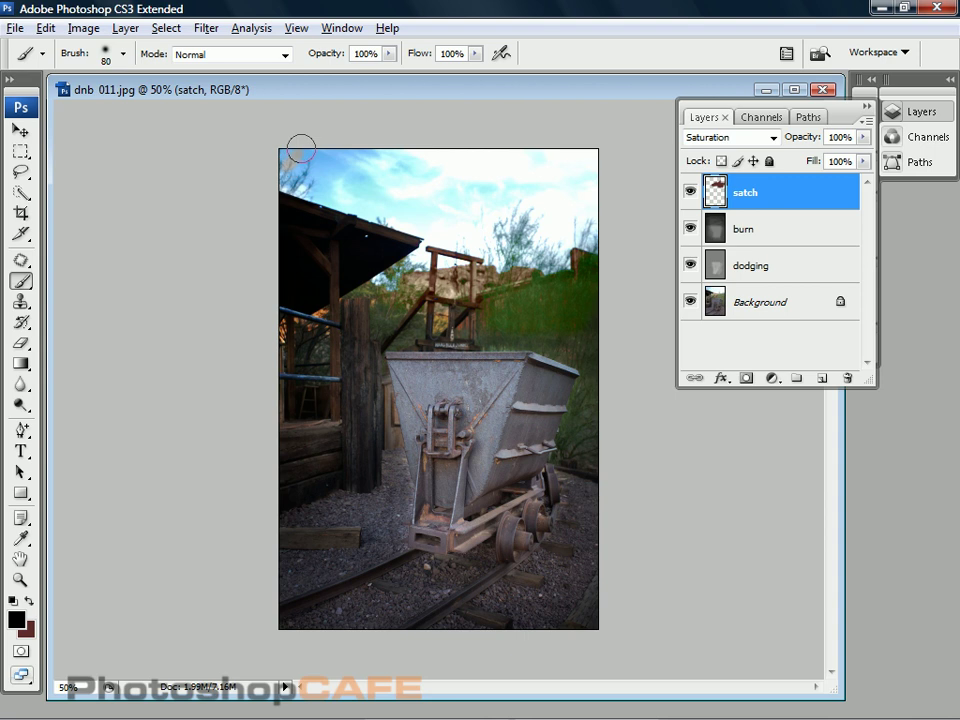
pyautogui.moveTo(301, 149)
pyautogui.mouseDown()
pyautogui.moveTo(262, 180)
pyautogui.moveTo(298, 174)
pyautogui.moveTo(342, 141)
pyautogui.moveTo(282, 243)
pyautogui.moveTo(352, 160)
pyautogui.moveTo(306, 233)
pyautogui.moveTo(320, 241)
pyautogui.moveTo(358, 178)
pyautogui.moveTo(385, 158)
pyautogui.moveTo(276, 313)
pyautogui.moveTo(382, 166)
pyautogui.moveTo(318, 326)
pyautogui.moveTo(321, 310)
pyautogui.moveTo(296, 451)
pyautogui.moveTo(298, 637)
pyautogui.moveTo(310, 459)
pyautogui.moveTo(333, 441)
pyautogui.moveTo(354, 492)
pyautogui.moveTo(373, 471)
pyautogui.moveTo(357, 423)
pyautogui.moveTo(349, 603)
pyautogui.moveTo(322, 619)
pyautogui.moveTo(494, 605)
pyautogui.moveTo(518, 610)
pyautogui.moveTo(389, 615)
pyautogui.moveTo(541, 615)
pyautogui.moveTo(596, 582)
pyautogui.moveTo(586, 566)
pyautogui.moveTo(609, 502)
pyautogui.moveTo(600, 293)
pyautogui.moveTo(583, 193)
pyautogui.moveTo(559, 162)
pyautogui.moveTo(346, 196)
pyautogui.moveTo(559, 203)
pyautogui.moveTo(316, 263)
pyautogui.moveTo(597, 254)
pyautogui.moveTo(323, 293)
pyautogui.moveTo(565, 295)
pyautogui.moveTo(561, 305)
pyautogui.moveTo(396, 296)
pyautogui.moveTo(425, 286)
pyautogui.moveTo(604, 304)
pyautogui.mouseUp()
pyautogui.press(']')
pyautogui.press(']')
pyautogui.press(']')
pyautogui.press(']')
pyautogui.press(']')
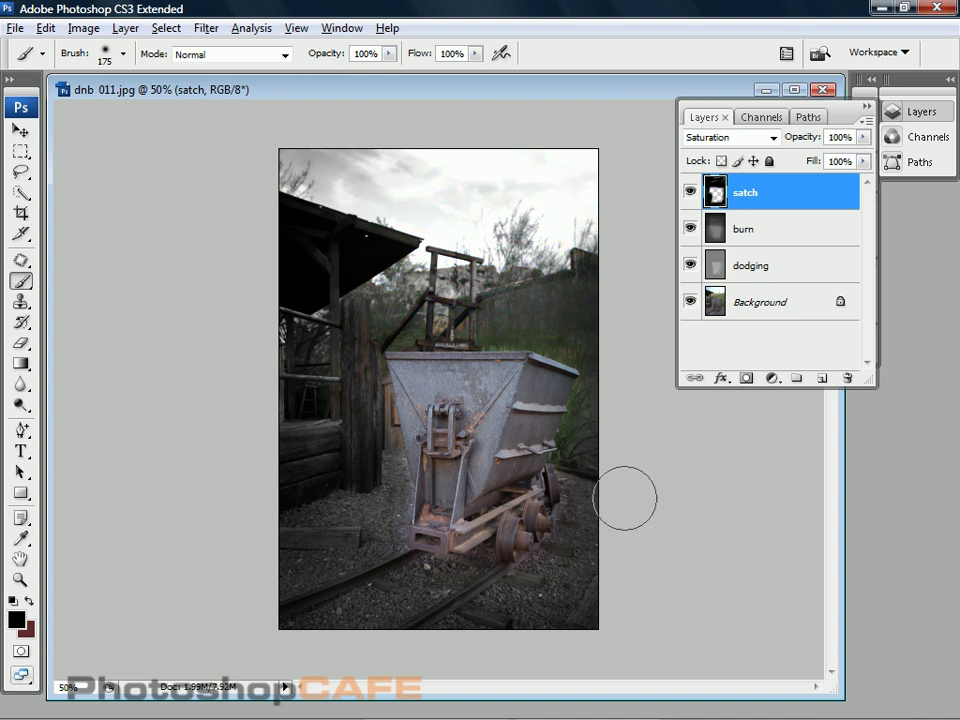
pyautogui.press('[')
pyautogui.press('[')
pyautogui.press('[')
pyautogui.press('[')
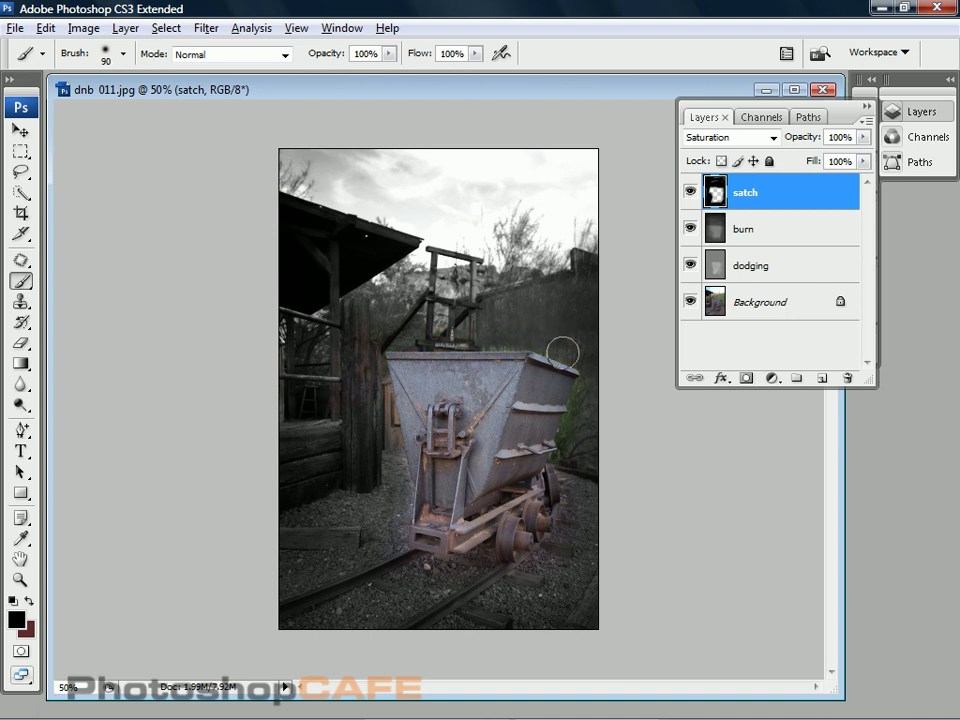
pyautogui.press('[')
pyautogui.press('[')
pyautogui.press('[')
pyautogui.moveTo(576, 408)
pyautogui.mouseDown()
pyautogui.moveTo(565, 464)
pyautogui.moveTo(581, 477)
pyautogui.mouseUp()
# - Lower the satch layer's opacity to 61% and toggle its visibility to compare
pyautogui.moveTo(863, 140); pyautogui.dragTo(824, 162)
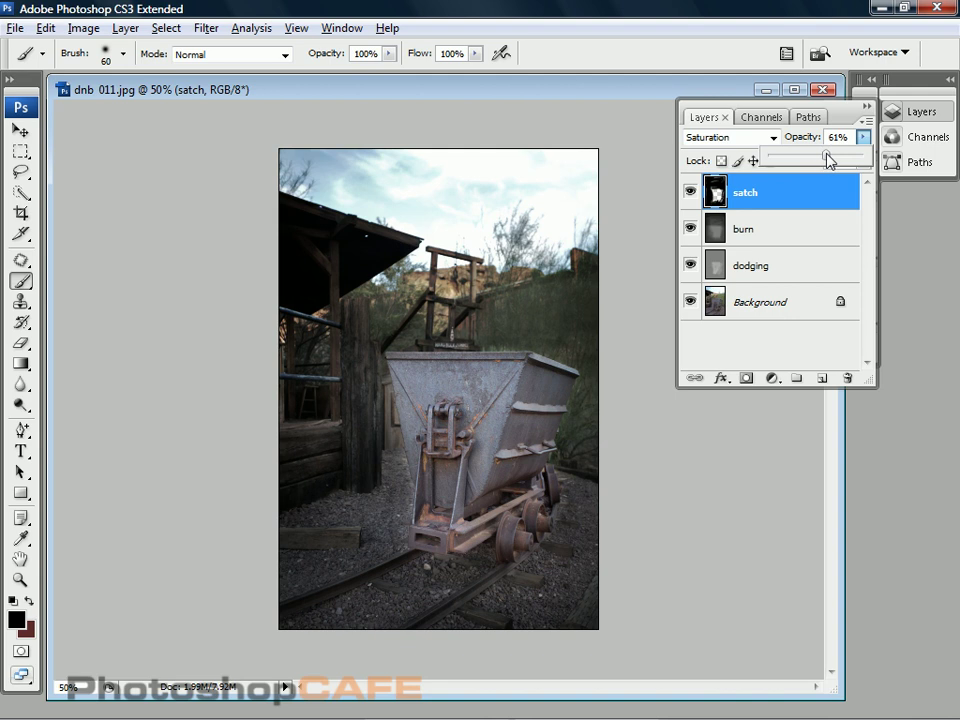
pyautogui.click(20, 131)
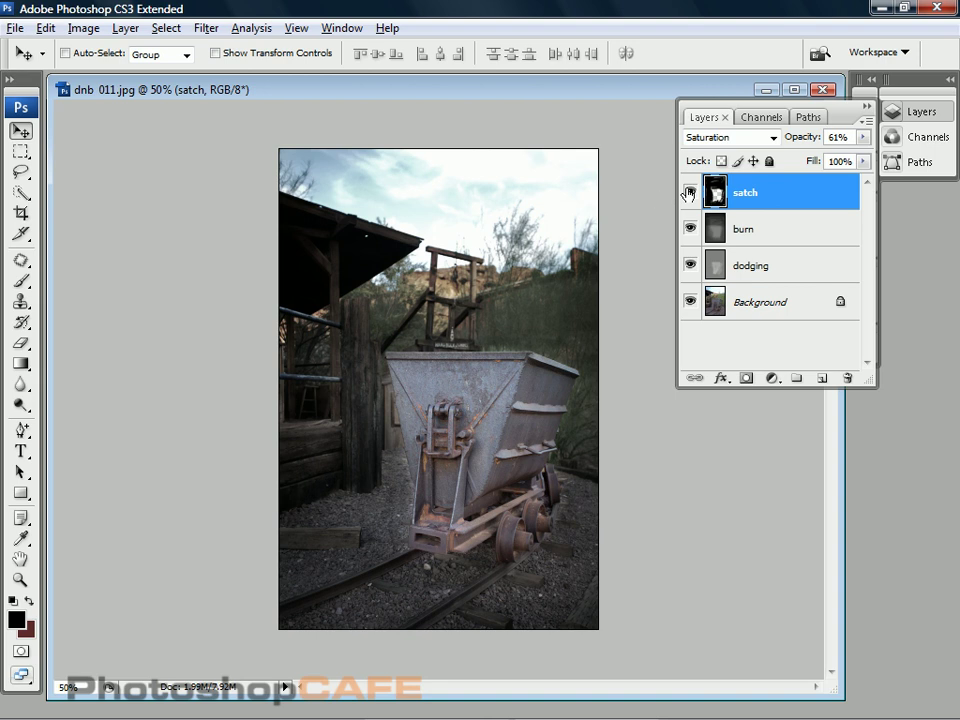
pyautogui.click(688, 194)
pyautogui.click(688, 194)
# - Lower the burn layer's opacity to about 70% and the dodging layer's to 79%
pyautogui.click(750, 233)
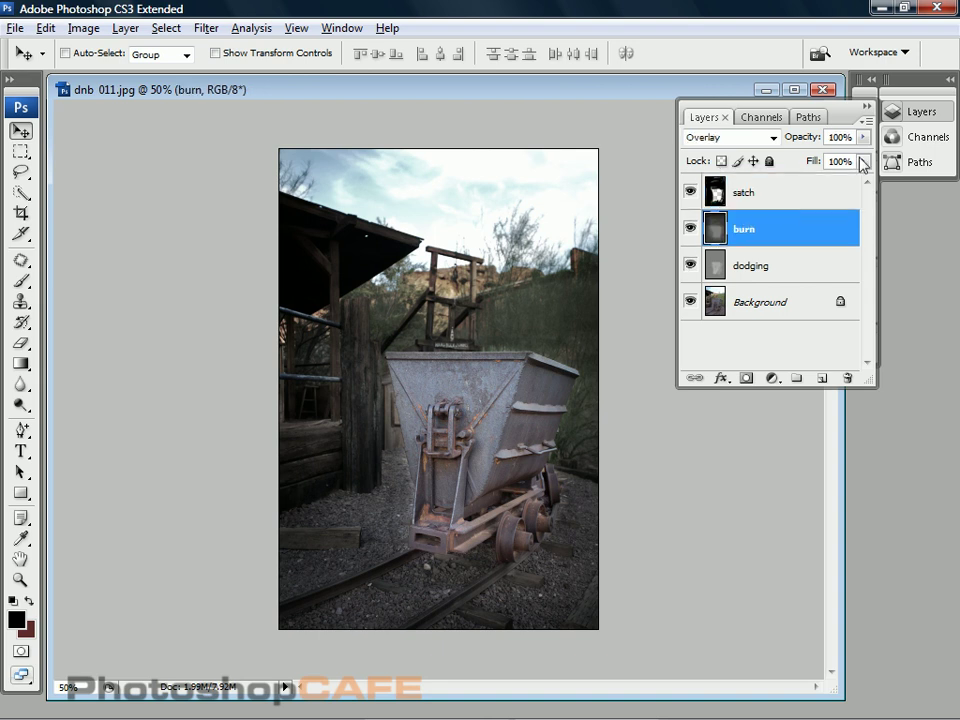
pyautogui.click(863, 137)
pyautogui.moveTo(866, 160)
pyautogui.mouseDown()
pyautogui.moveTo(771, 158)
pyautogui.moveTo(841, 158)
pyautogui.mouseUp()
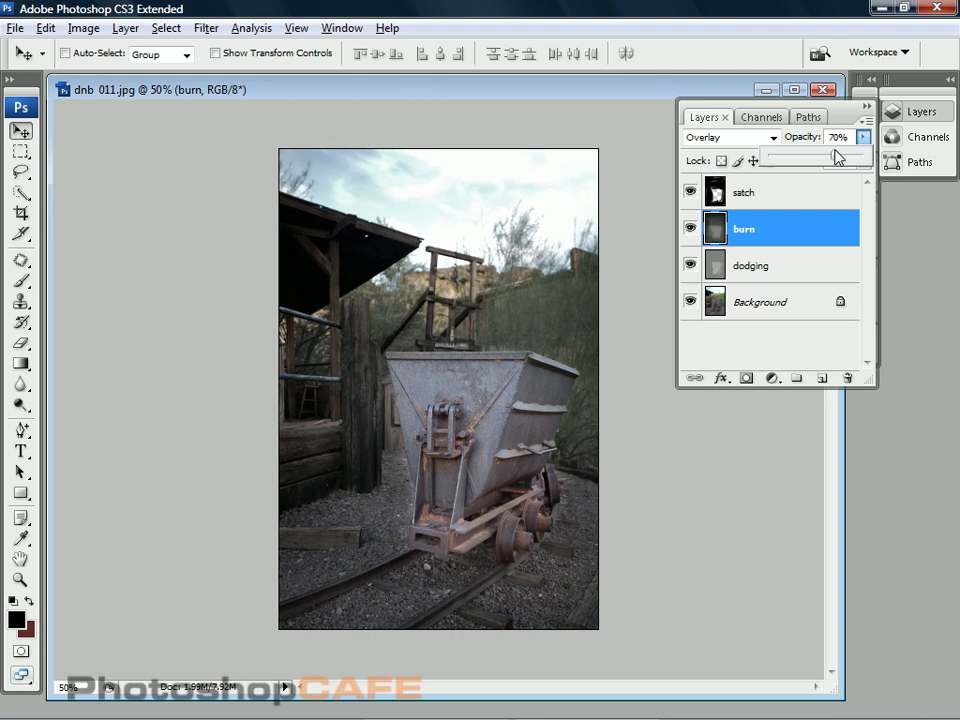
pyautogui.click(791, 262)
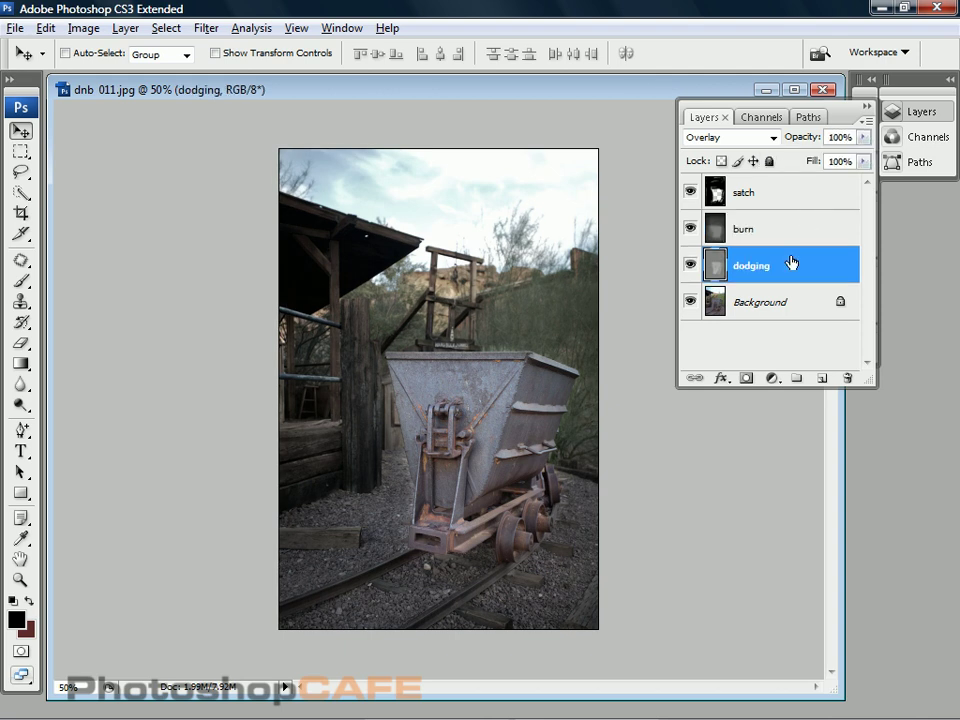
pyautogui.click(862, 137)
pyautogui.moveTo(858, 157)
pyautogui.mouseDown()
pyautogui.moveTo(763, 161)
pyautogui.moveTo(846, 157)
pyautogui.moveTo(849, 148)
pyautogui.mouseUp()
# - Hide the satch, burn and dodging layers for a before view, then show them again
pyautogui.click(690, 192)
pyautogui.click(690, 265)
pyautogui.click(690, 265)
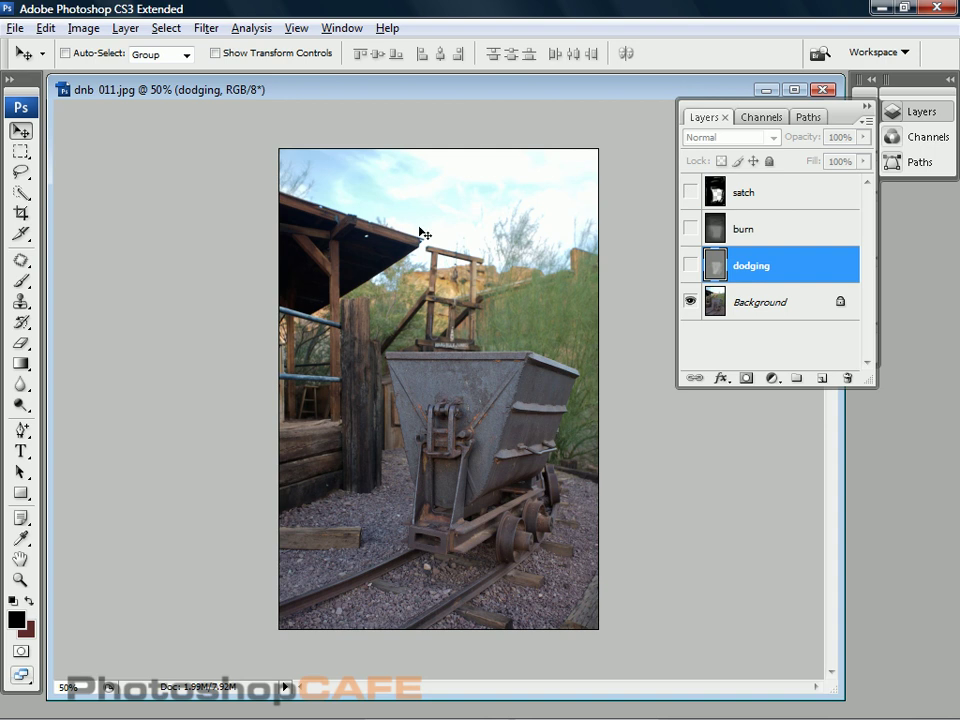
pyautogui.click(688, 191)
pyautogui.click(690, 229)
pyautogui.click(690, 265)
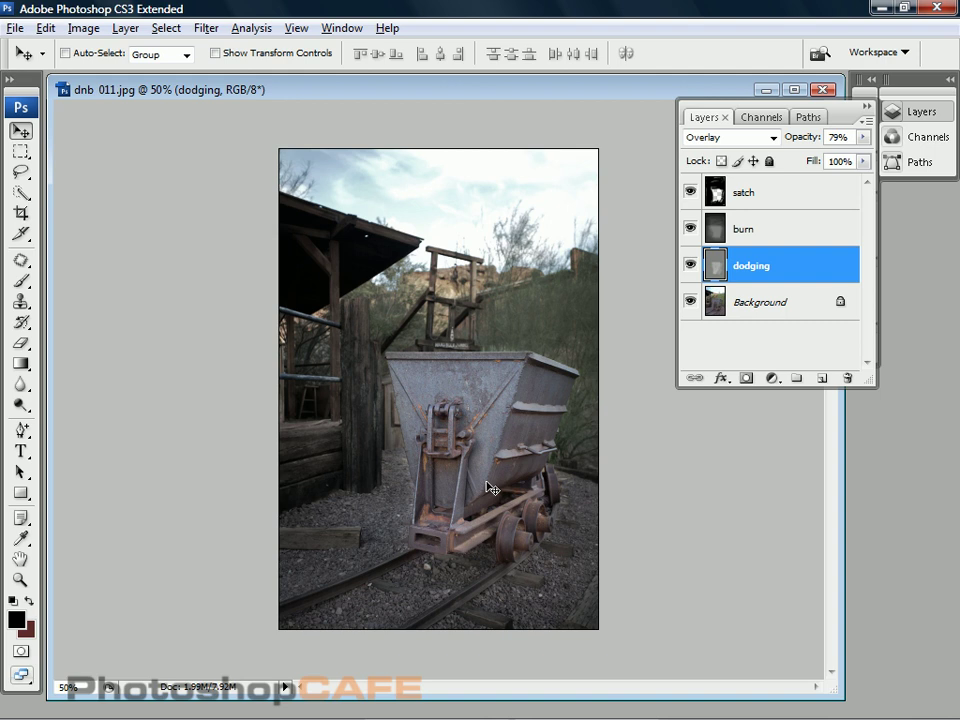